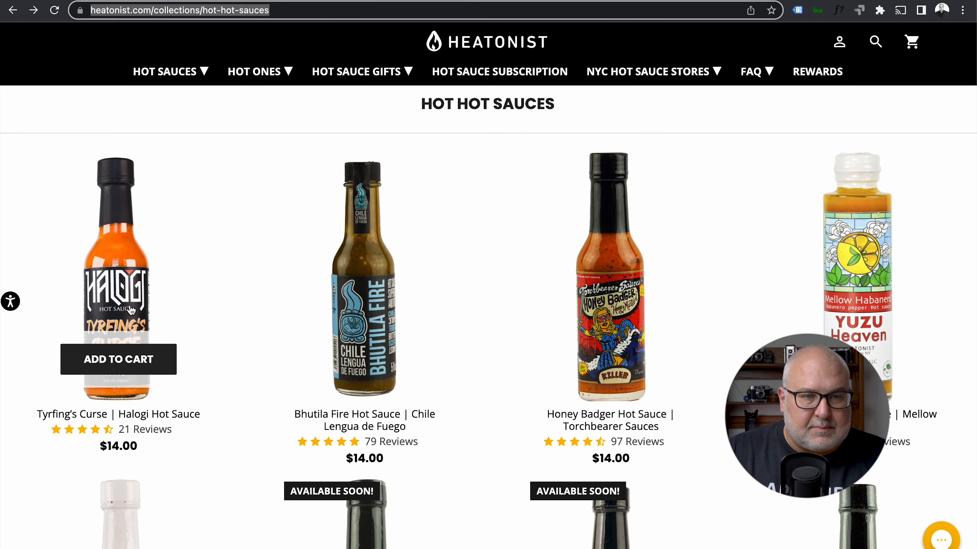
Step: Open the Tyrfing's Curse product page and copy its URL into cell C3 of the spreadsheet
{"action": "left_click", "coordinate": [130, 306]}
{"action": "left_click", "coordinate": [327, 11]}
{"action": "key", "text": "ctrl+c"}
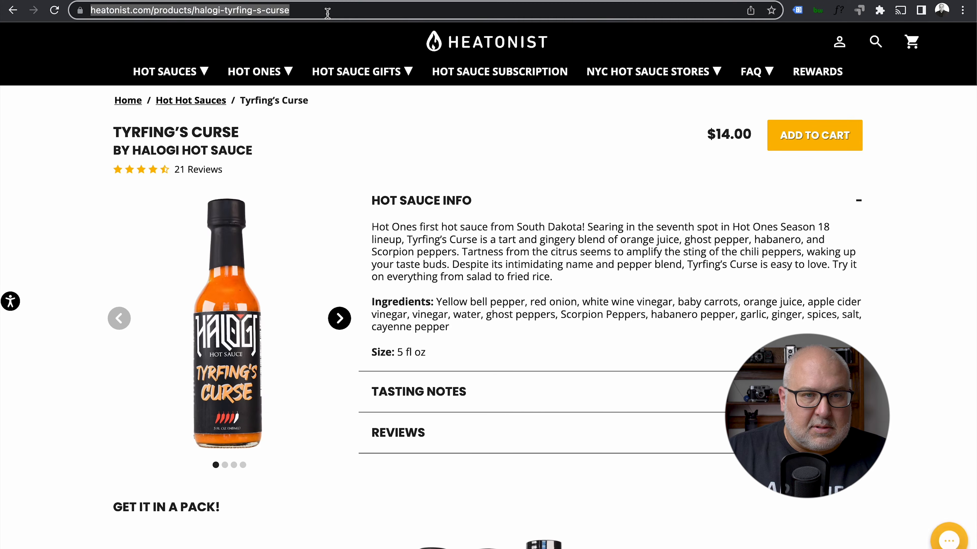
{"action": "key", "text": "ctrl+shift+Tab"}
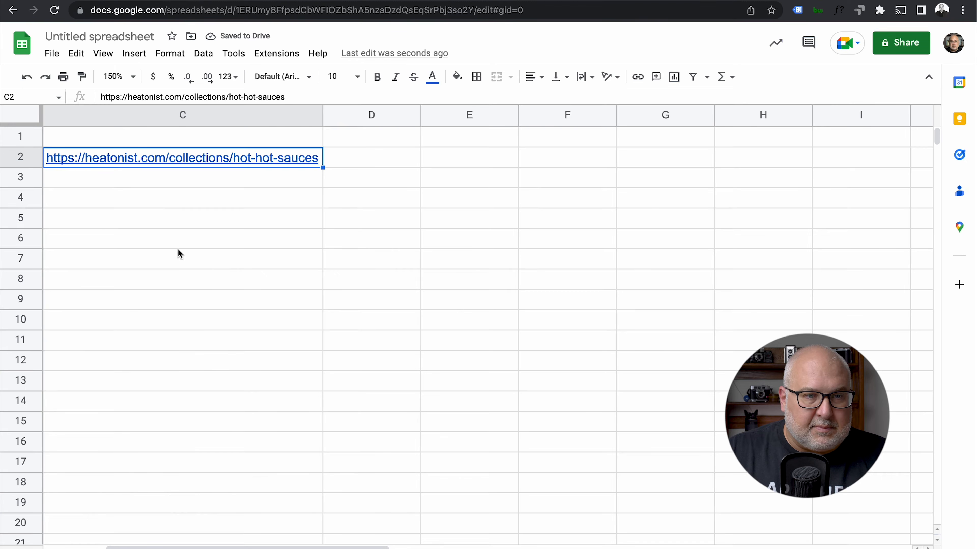
{"action": "left_click", "coordinate": [124, 189]}
{"action": "key", "text": "ctrl+v"}
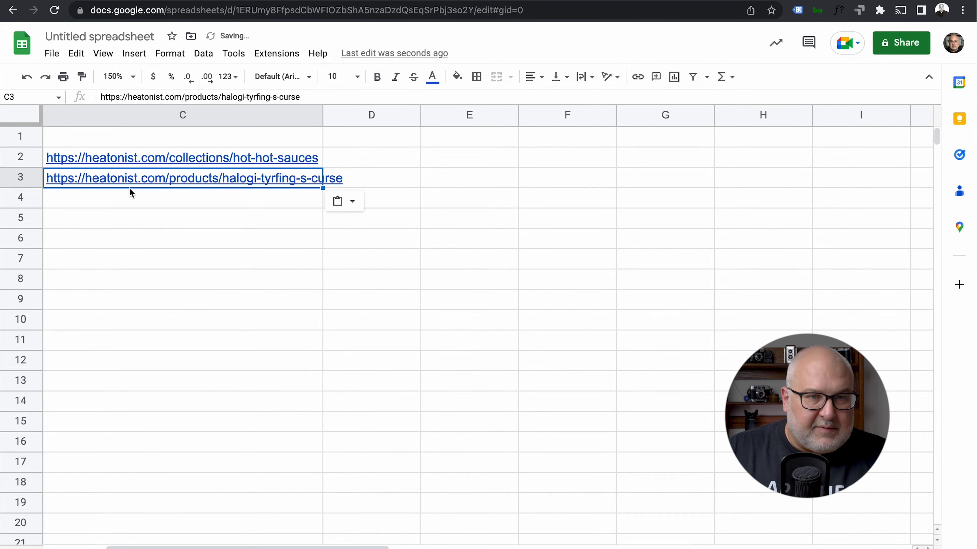
Step: Auto-fit the width of column C to the URLs it contains
{"action": "left_click", "coordinate": [166, 205]}
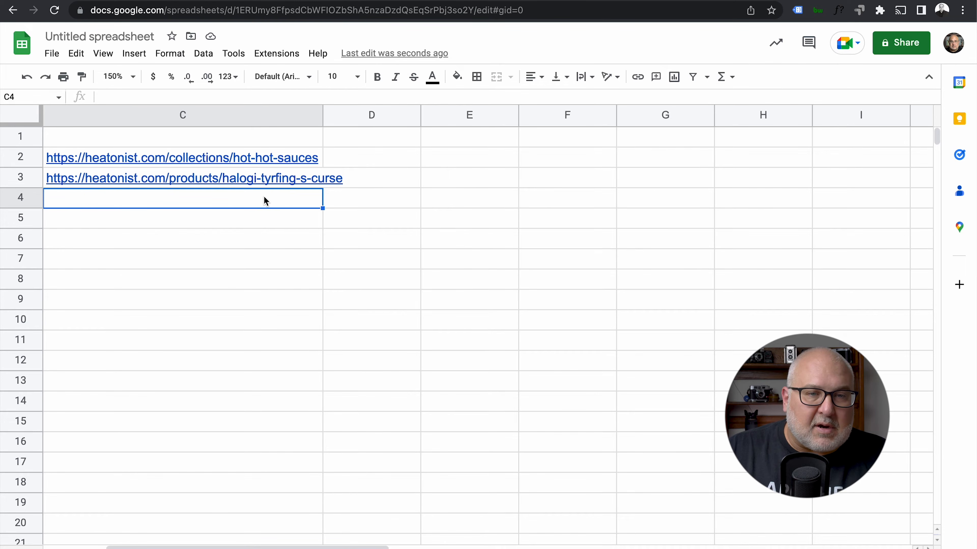
{"action": "mouse_move", "coordinate": [214, 180]}
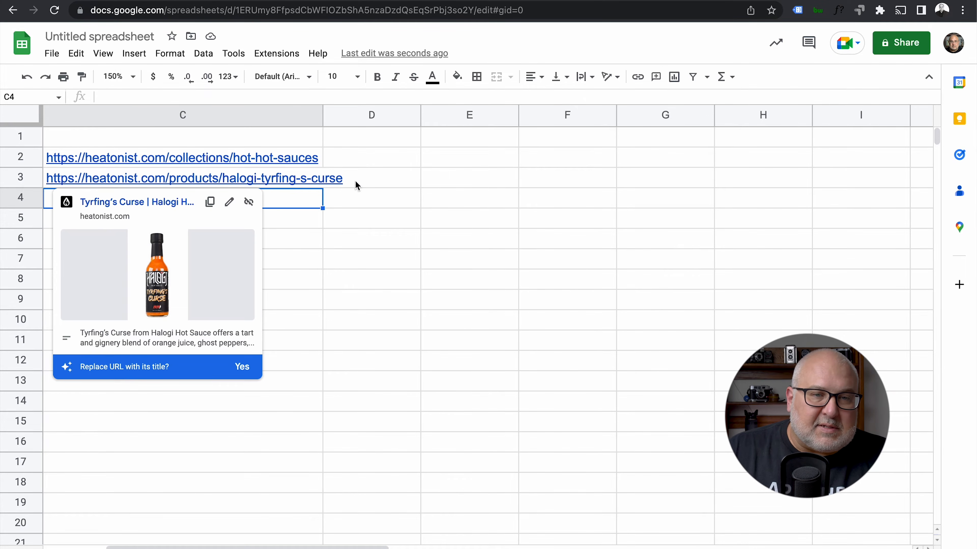
{"action": "left_click", "coordinate": [388, 158]}
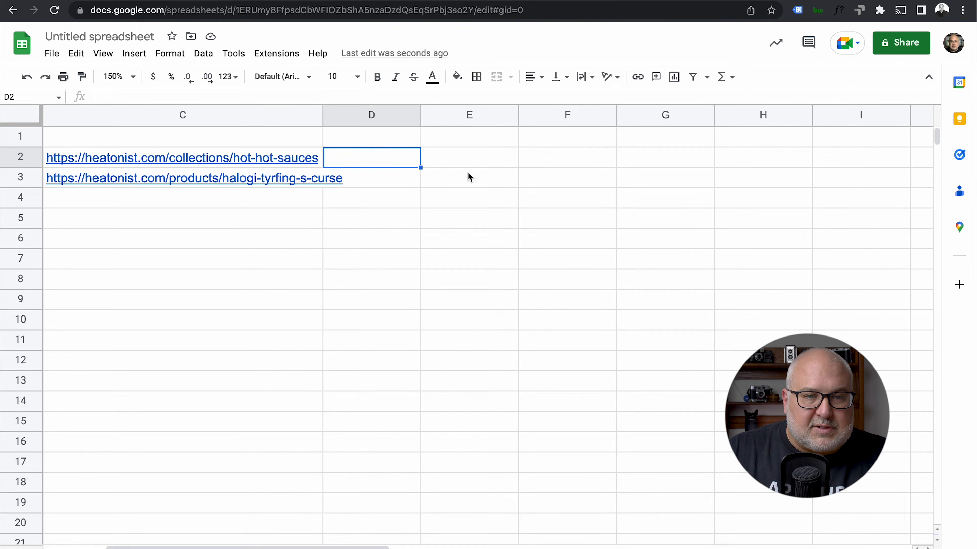
{"action": "double_click", "coordinate": [322, 115]}
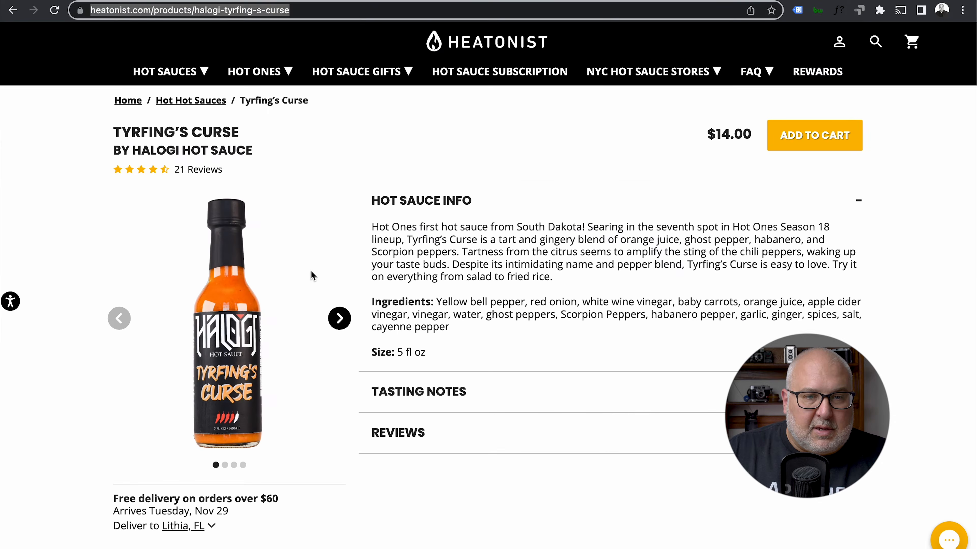
Step: Copy the Honey Badger Hot Sauce product page URL into cell C4 of the spreadsheet and refit column C to it
{"action": "left_click", "coordinate": [15, 11]}
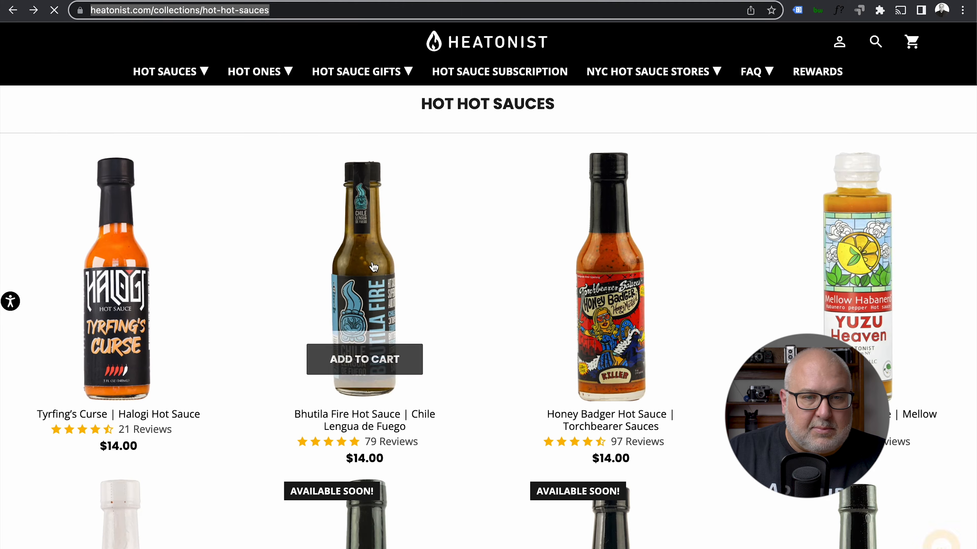
{"action": "left_click", "coordinate": [599, 301]}
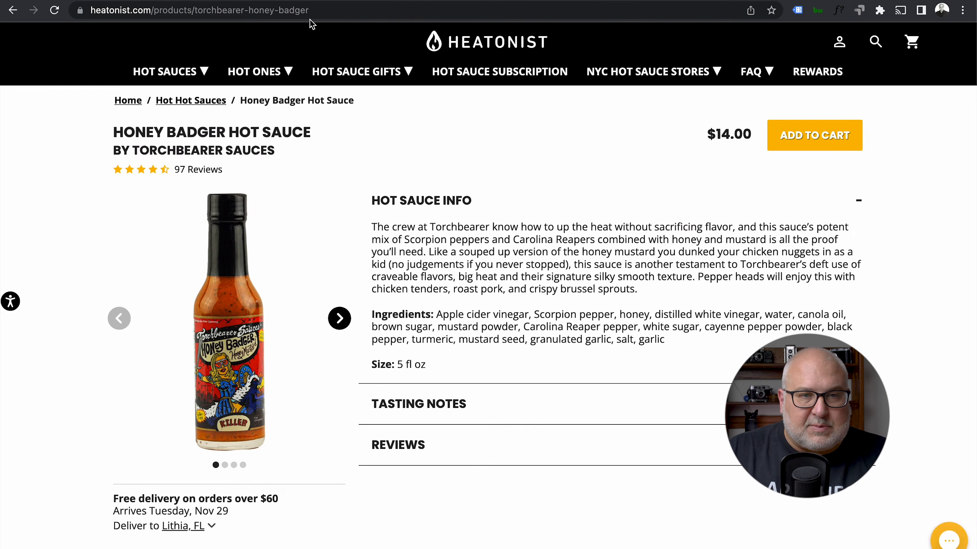
{"action": "left_click", "coordinate": [310, 11]}
{"action": "key", "text": "super+c"}
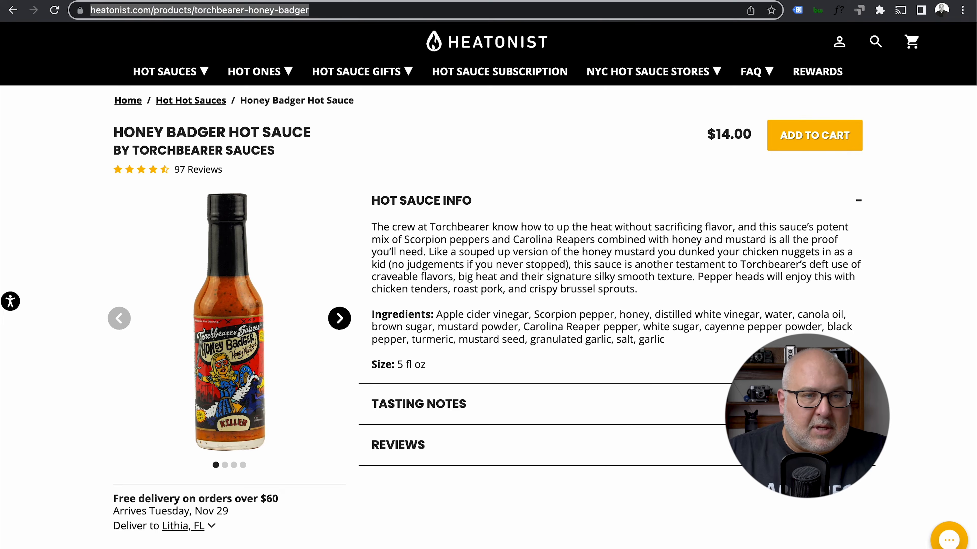
{"action": "key", "text": "ctrl+Tab"}
{"action": "left_click", "coordinate": [172, 196]}
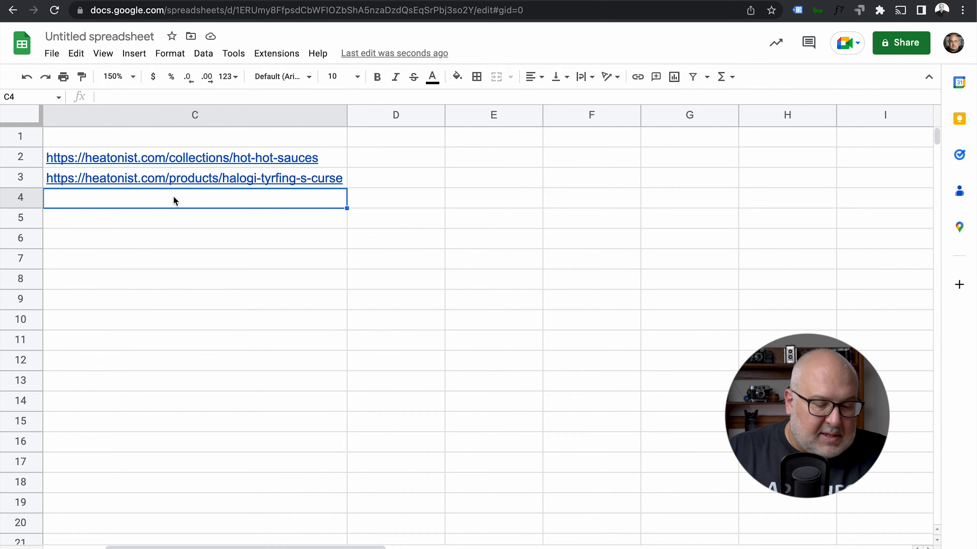
{"action": "key", "text": "super+v"}
{"action": "double_click", "coordinate": [347, 115]}
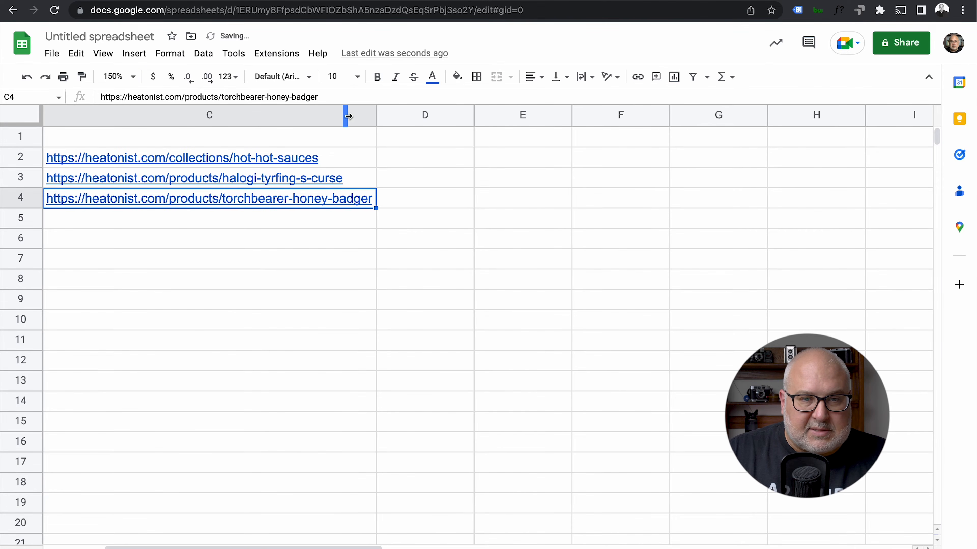
Step: Enter the formula =IMPORTXML(C2,"//h1") in cell D2 to pull the page's H1 heading
{"action": "left_click", "coordinate": [458, 154]}
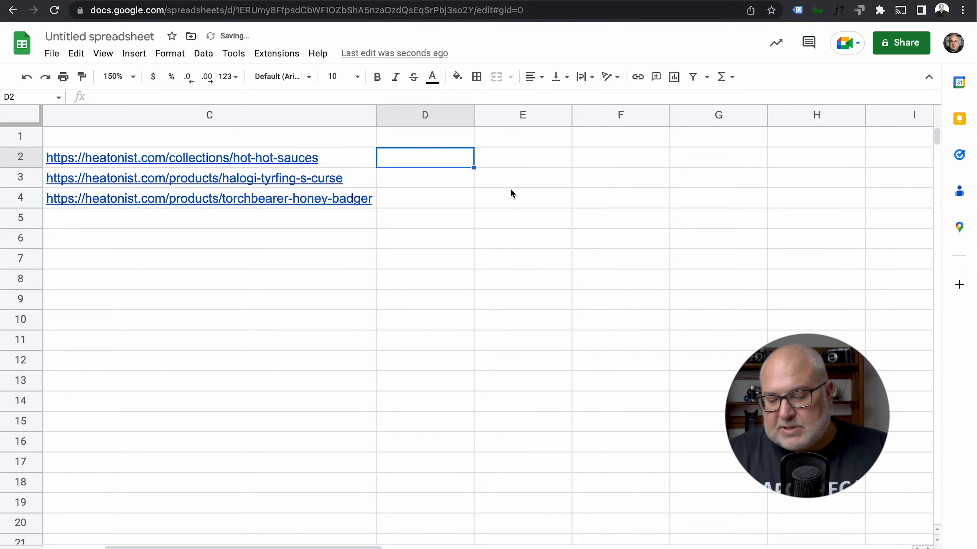
{"action": "type", "text": "="}
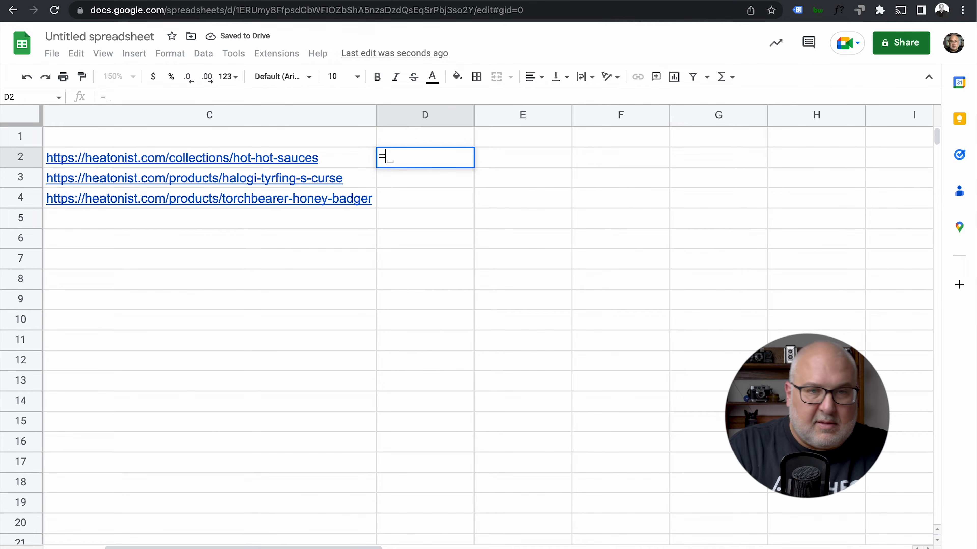
{"action": "type", "text": "import"}
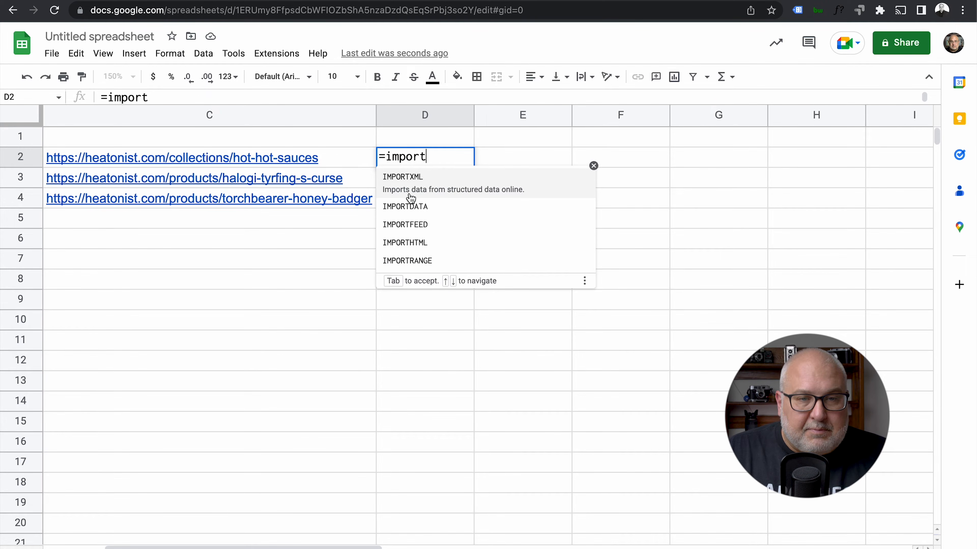
{"action": "left_click", "coordinate": [429, 181]}
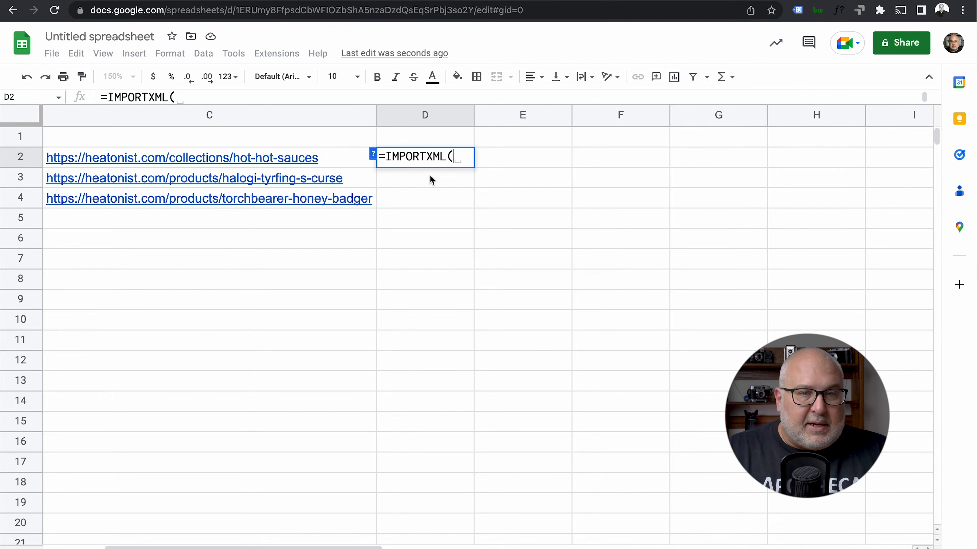
{"action": "left_click", "coordinate": [335, 160]}
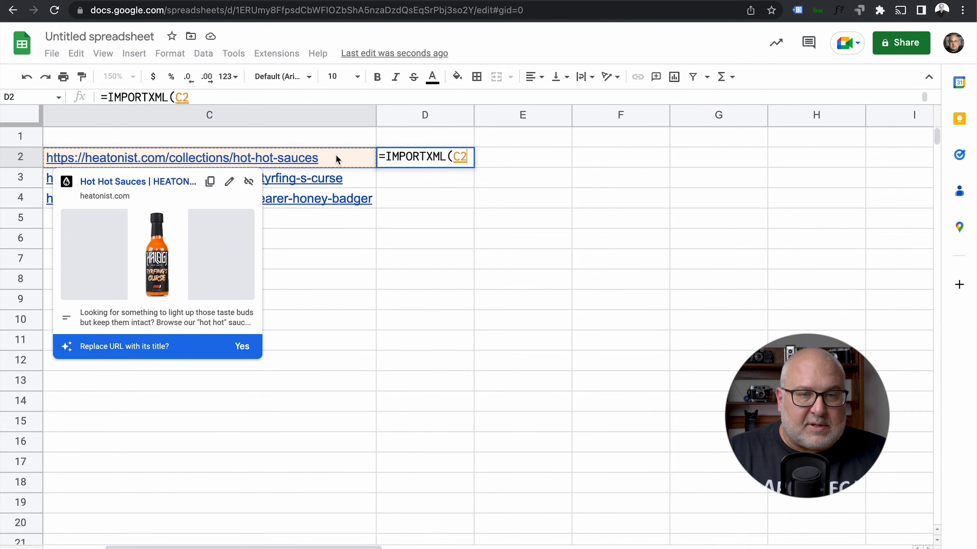
{"action": "type", "text": ","}
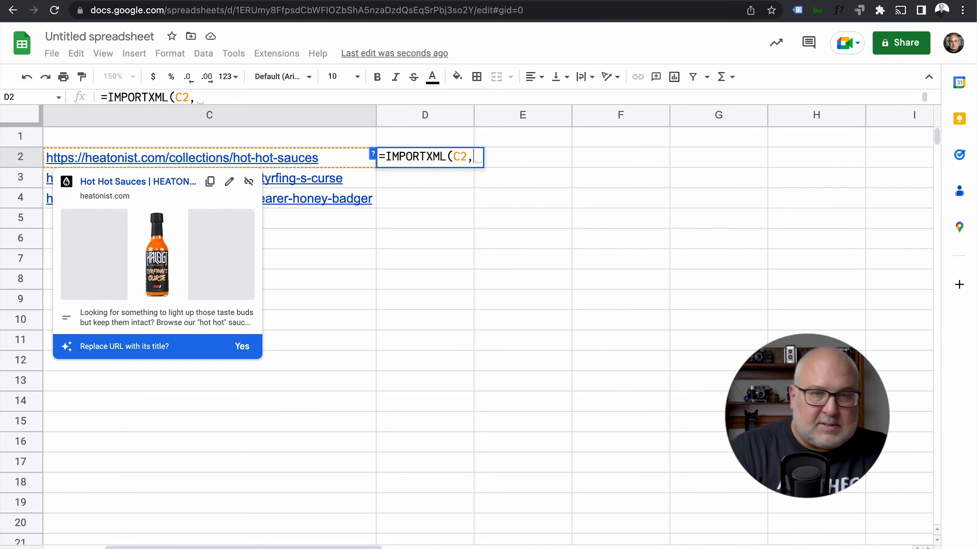
{"action": "type", "text": "\"\")"}
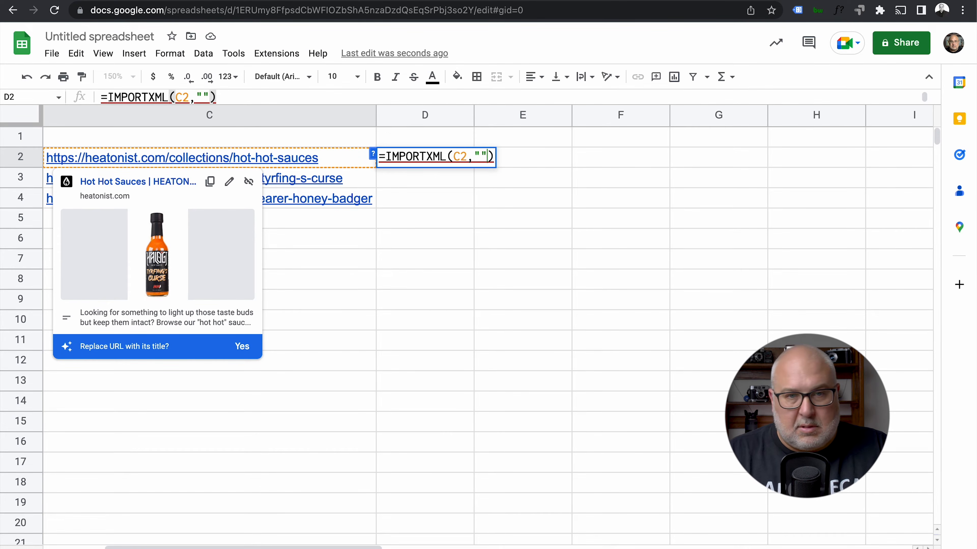
{"action": "type", "text": "//h1"}
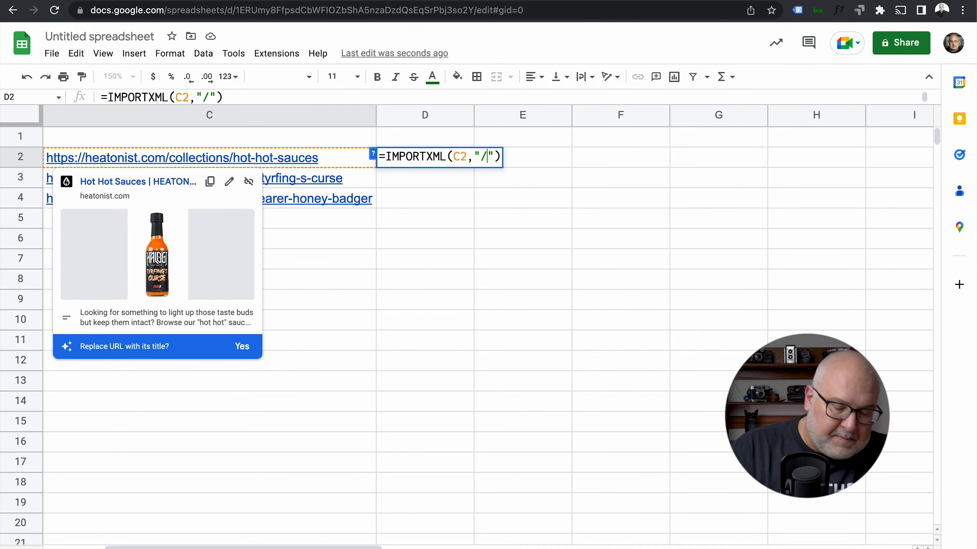
{"action": "key", "text": "Return"}
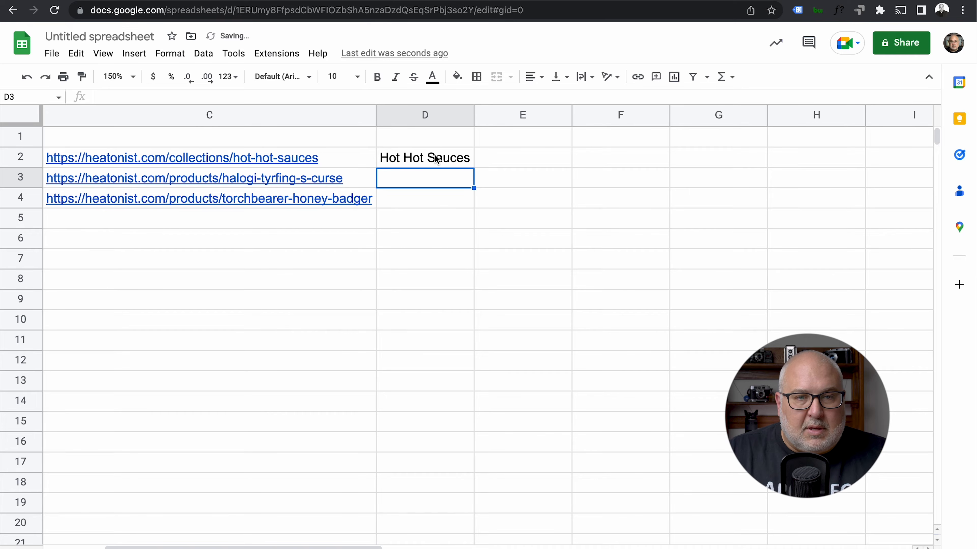
Step: Fill the H1 formula from D2 down to D4 and widen column D to fit the headings
{"action": "left_click", "coordinate": [439, 161]}
{"action": "left_click_drag", "start_coordinate": [474, 167], "coordinate": [474, 204]}
{"action": "left_click_drag", "start_coordinate": [477, 116], "coordinate": [530, 117]}
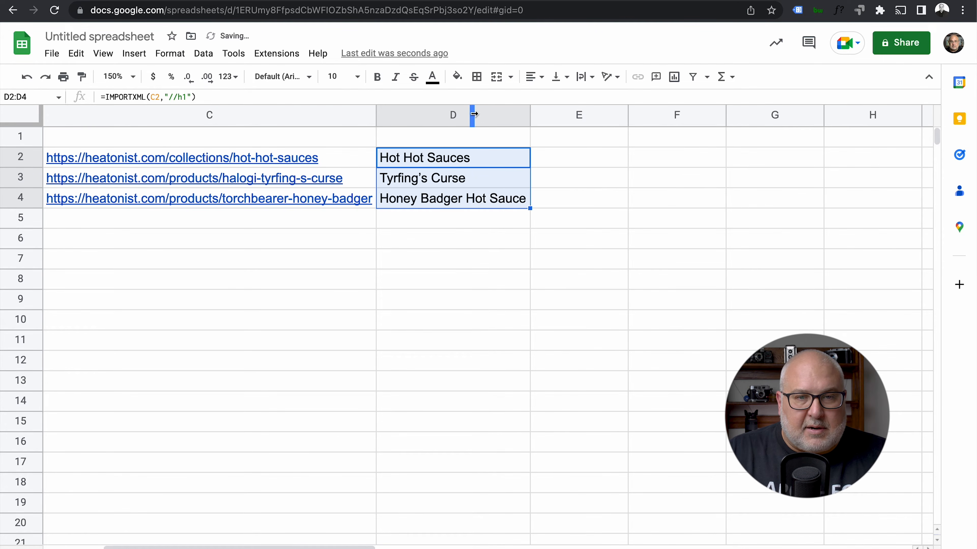
{"action": "left_click", "coordinate": [683, 330]}
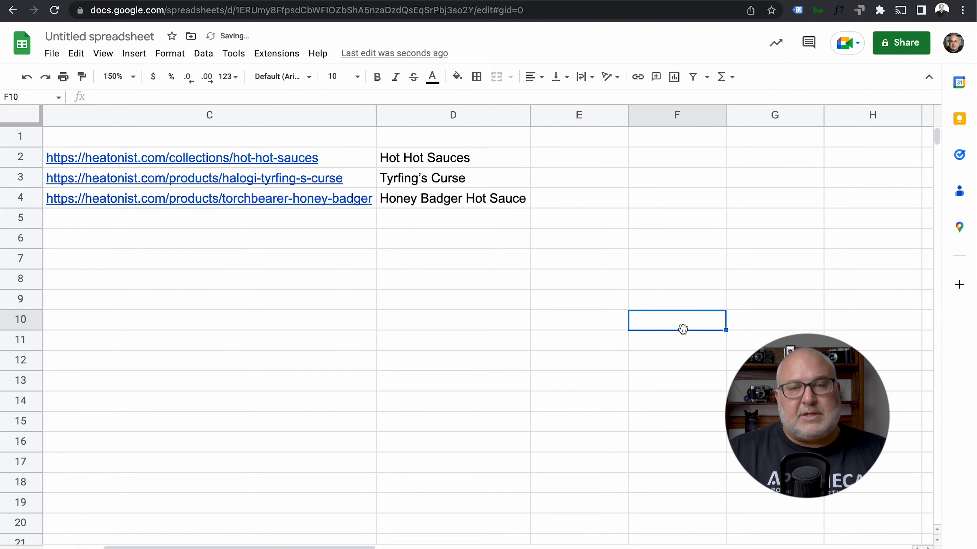
Step: Enter the formula =IMPORTXML(C2,"//title") in cell E2 to pull the page's title tag
{"action": "left_click", "coordinate": [590, 165]}
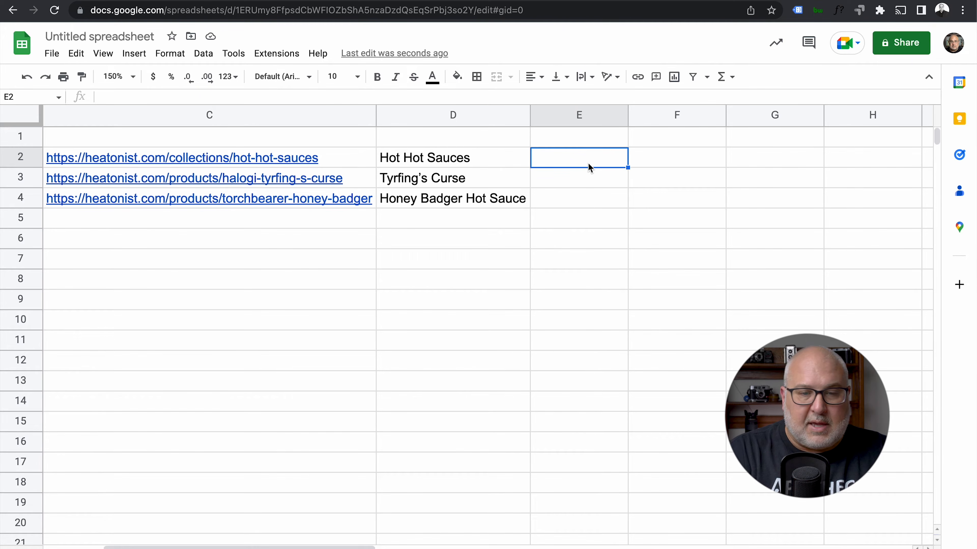
{"action": "type", "text": "=import"}
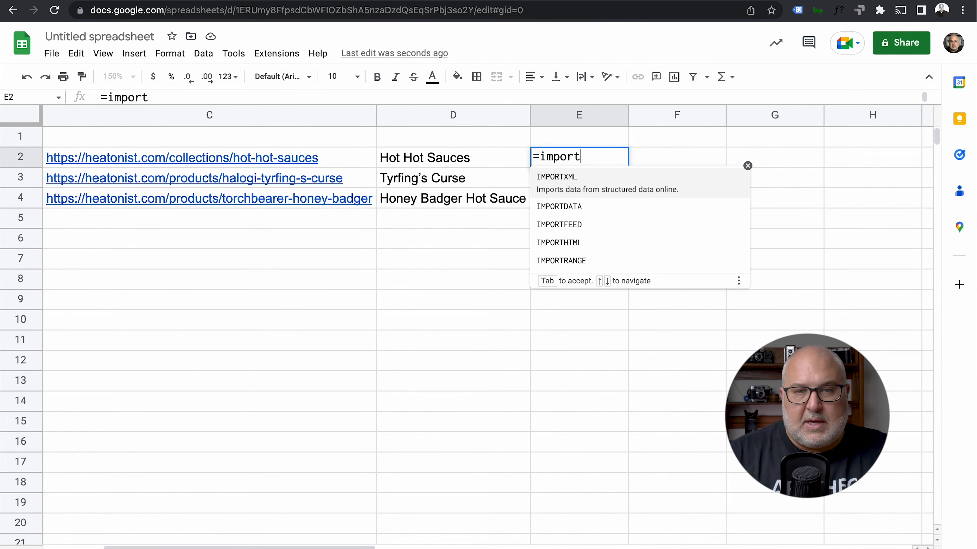
{"action": "left_click", "coordinate": [602, 186]}
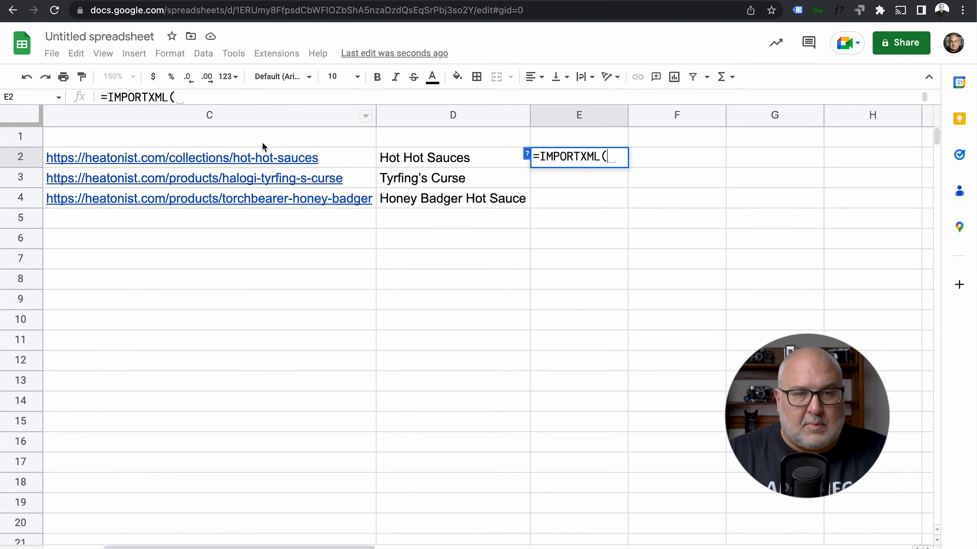
{"action": "left_click", "coordinate": [262, 157]}
{"action": "left_click", "coordinate": [295, 96]}
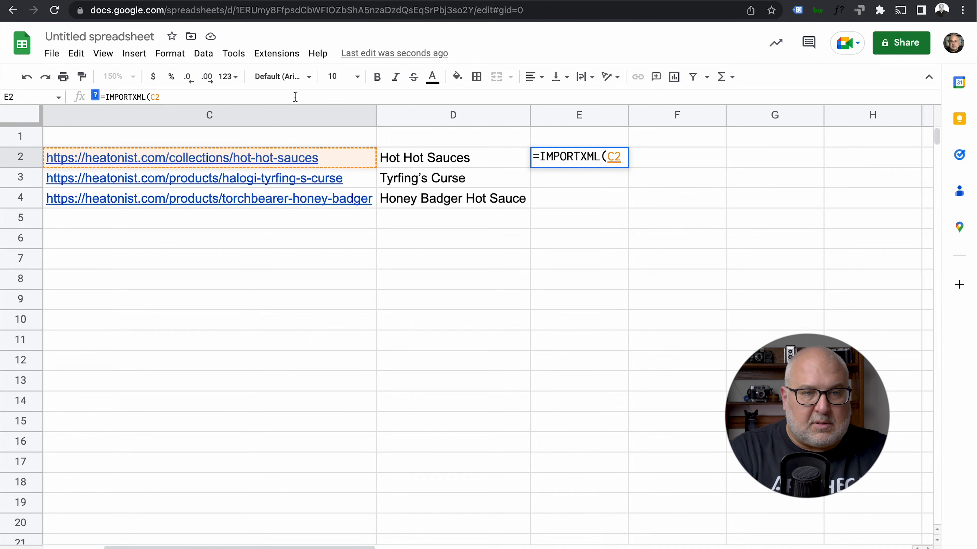
{"action": "type", "text": ",\"\")"}
{"action": "key", "text": "Left"}
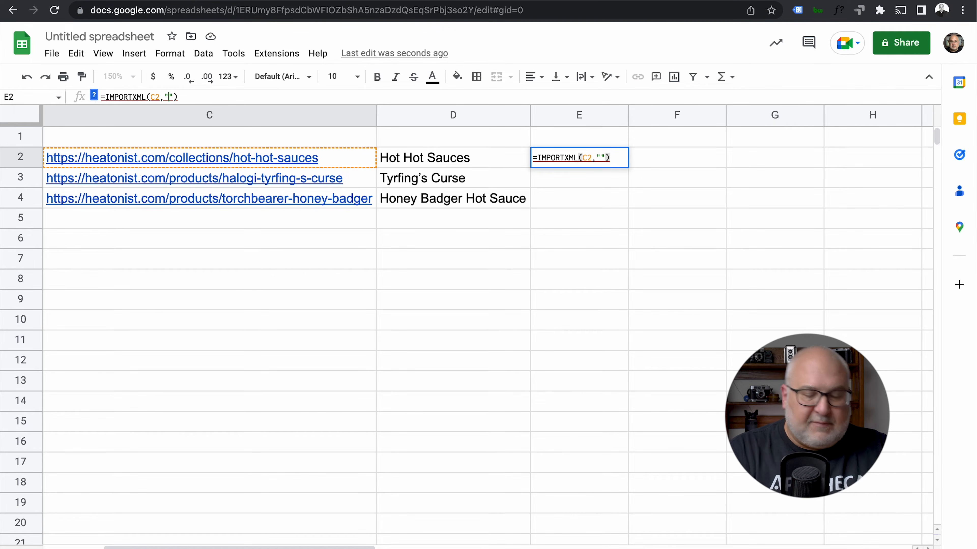
{"action": "type", "text": "//"}
{"action": "type", "text": "title"}
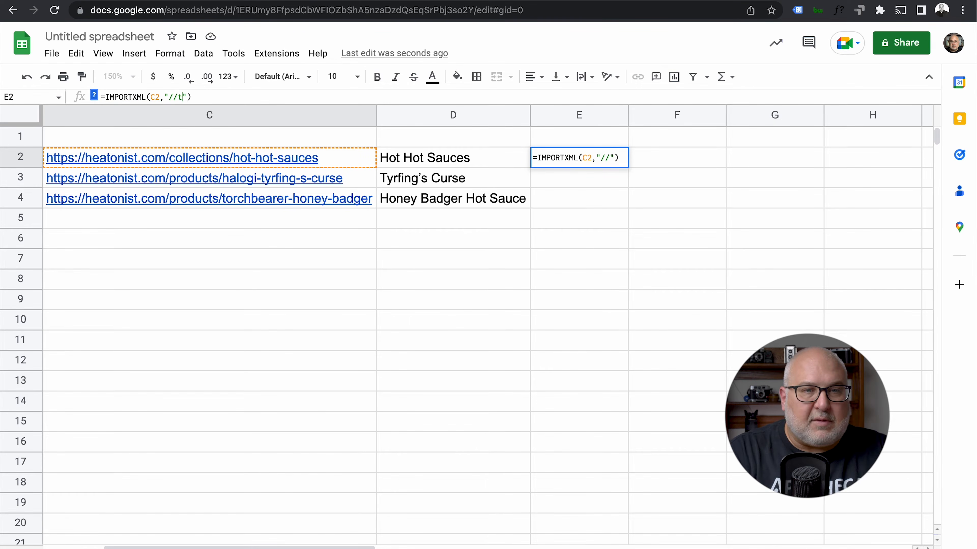
{"action": "key", "text": "Return"}
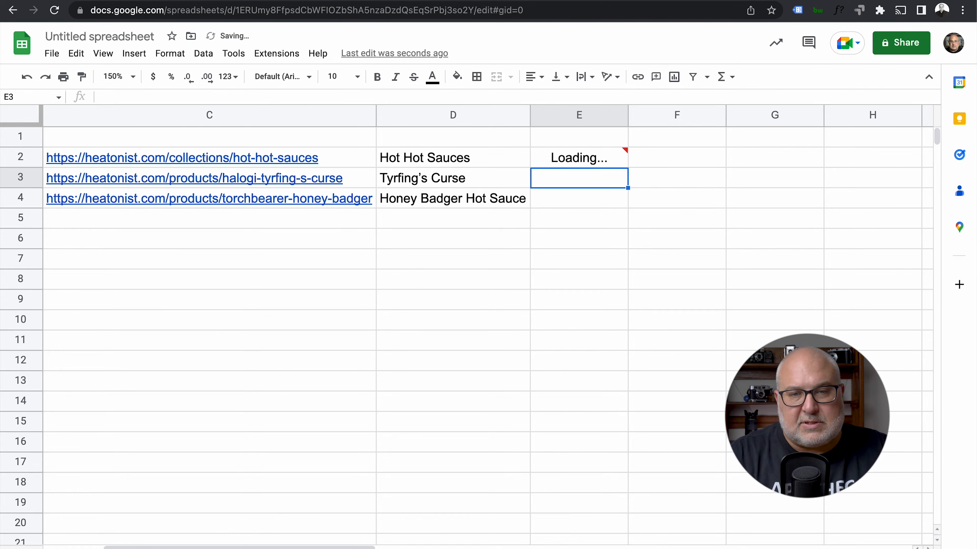
Step: Fill the title formula from E2 down to E4 and auto-fit column E to the page titles
{"action": "left_click", "coordinate": [580, 162]}
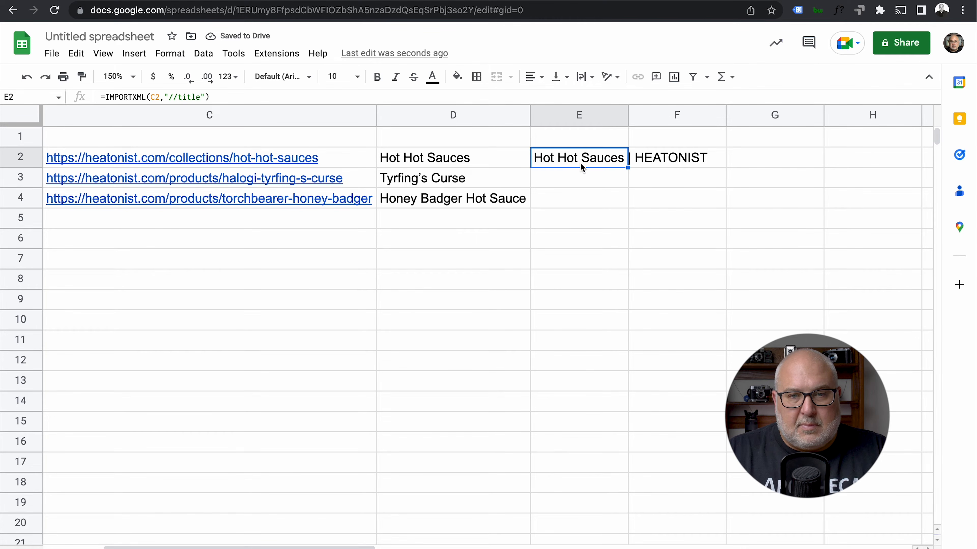
{"action": "left_click_drag", "start_coordinate": [627, 169], "coordinate": [629, 200]}
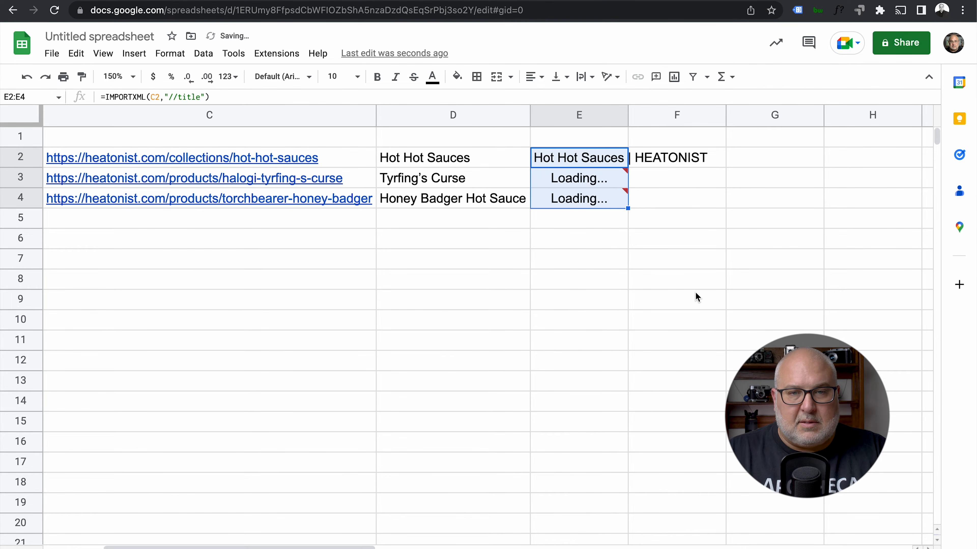
{"action": "left_click", "coordinate": [695, 293]}
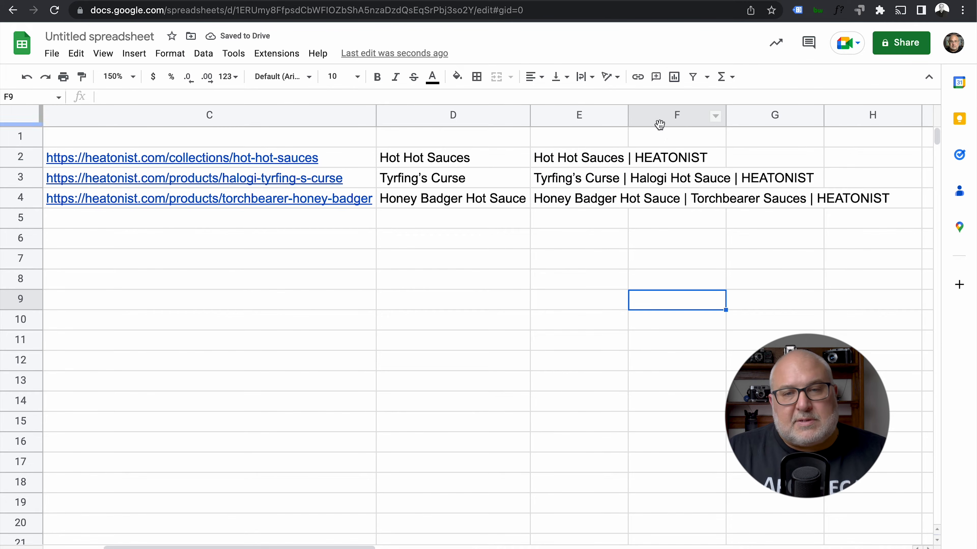
{"action": "double_click", "coordinate": [627, 114]}
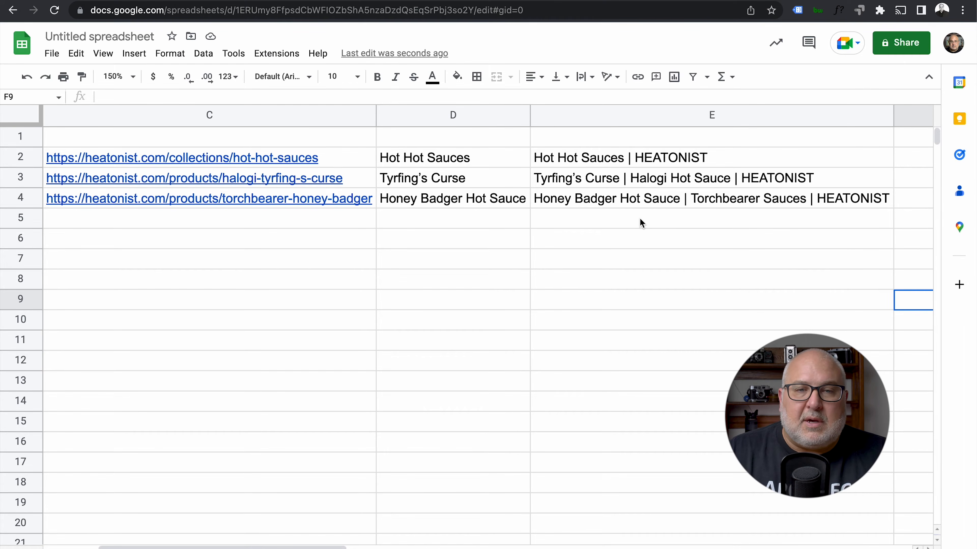
{"action": "scroll", "coordinate": [639, 218], "scroll_direction": "right", "scroll_amount": 5}
{"action": "scroll", "coordinate": [639, 218], "scroll_direction": "left", "scroll_amount": 6}
{"action": "scroll", "coordinate": [639, 223], "scroll_direction": "right", "scroll_amount": 2}
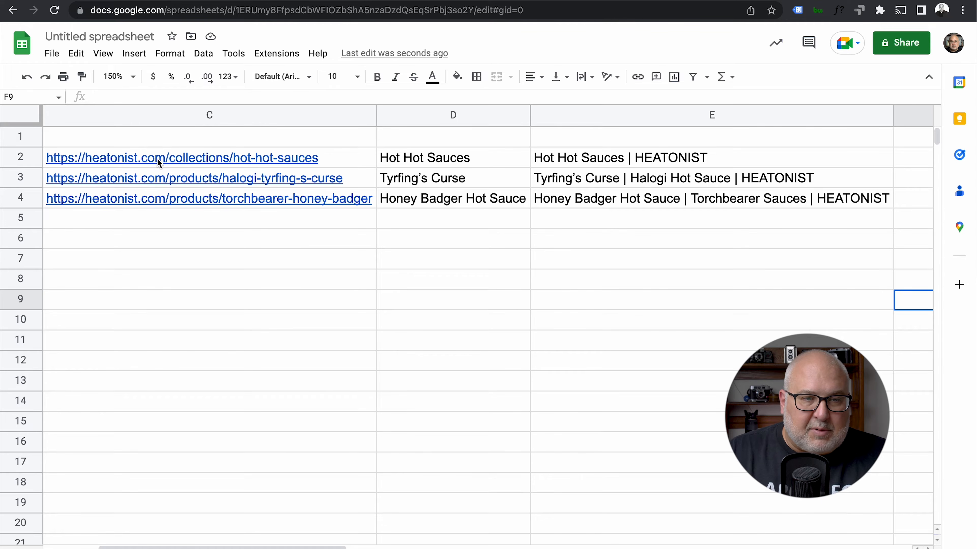
Step: Review the H1 formula in cell D2 and the title formula in cell E2
{"action": "left_click", "coordinate": [423, 158]}
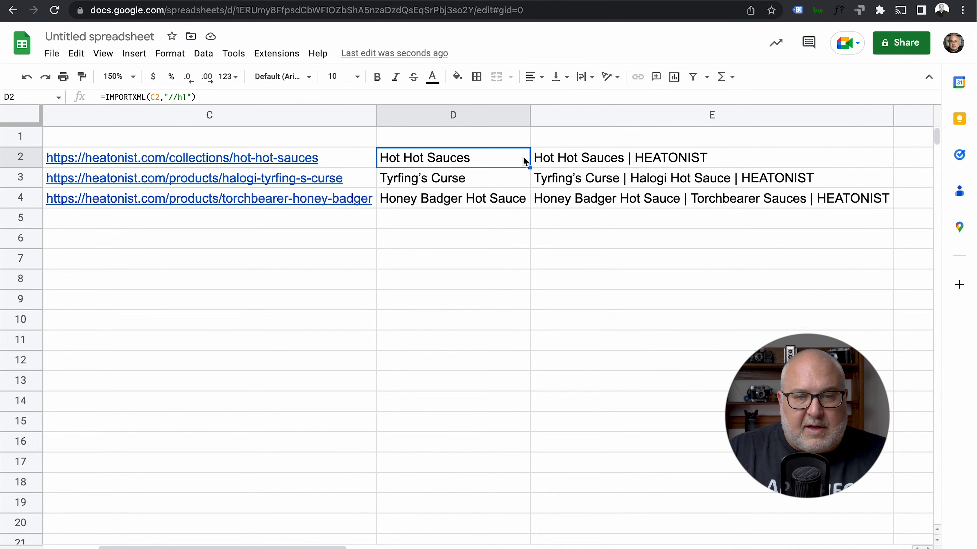
{"action": "left_click", "coordinate": [616, 163]}
{"action": "left_click", "coordinate": [485, 164]}
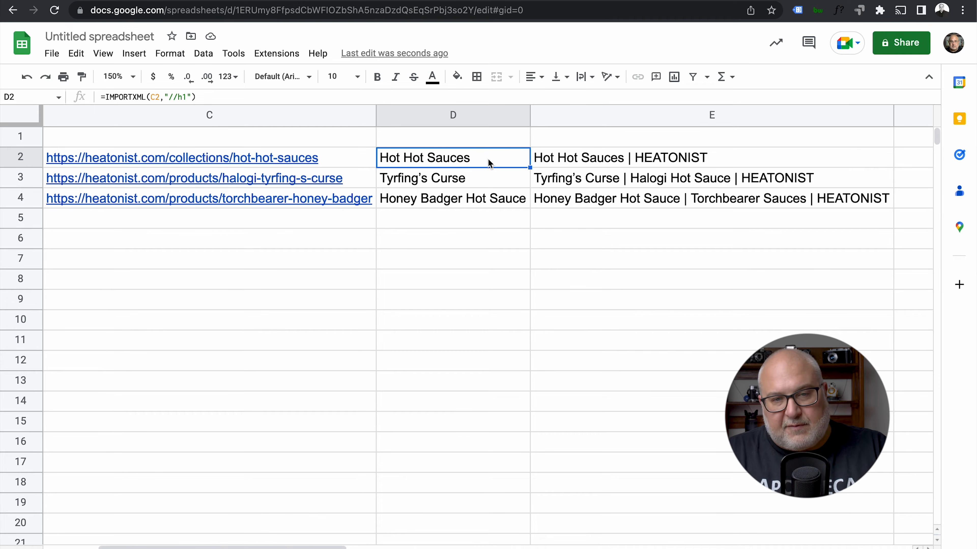
{"action": "left_click", "coordinate": [601, 160]}
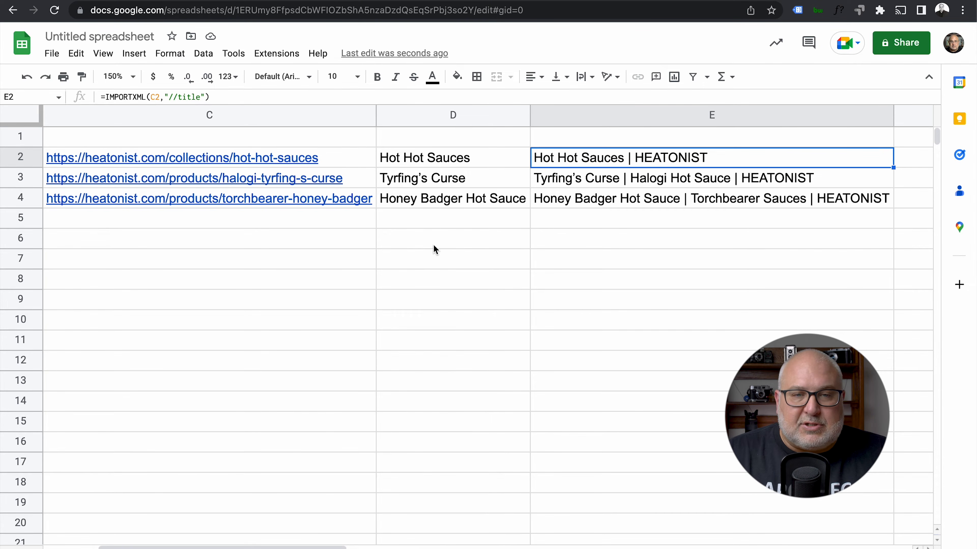
{"action": "left_click", "coordinate": [434, 233]}
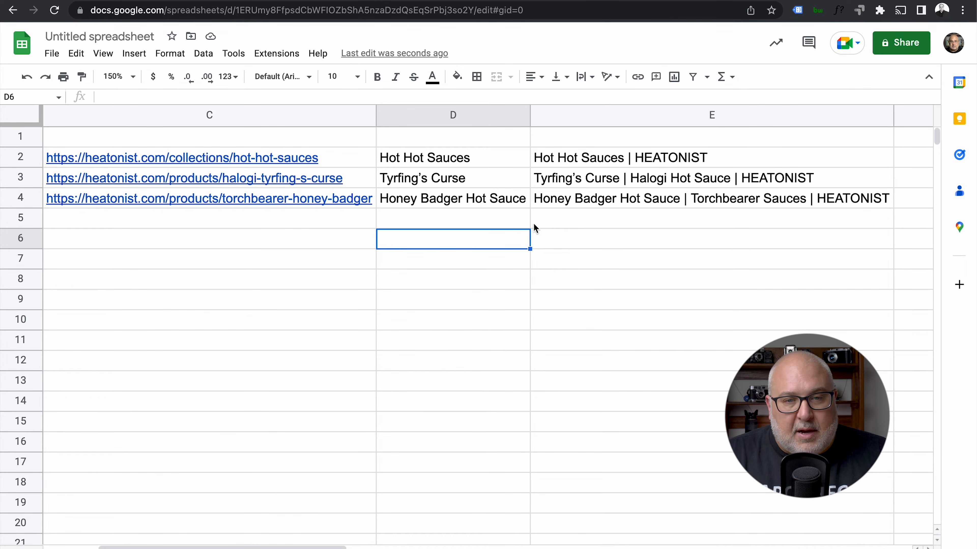
{"action": "left_click", "coordinate": [488, 215]}
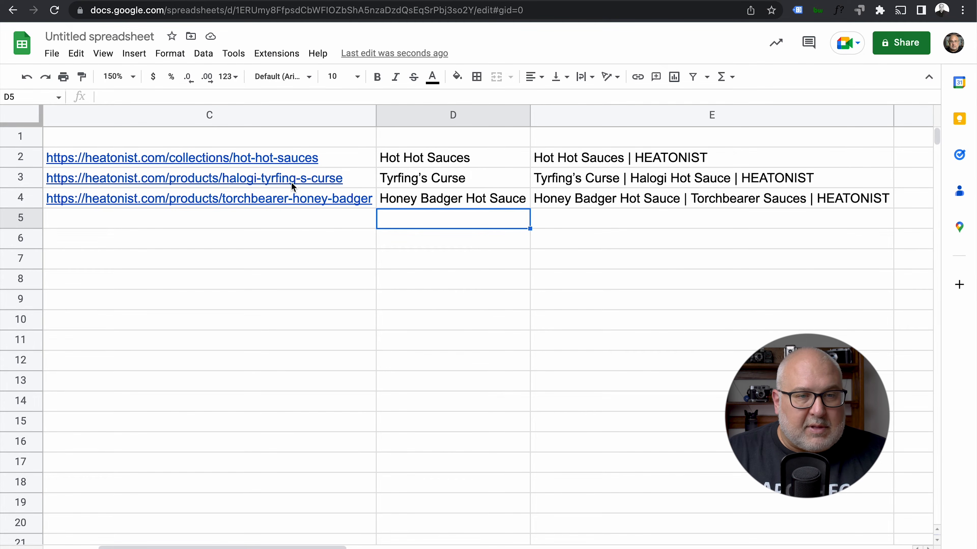
Step: Delete rows 3 and 4, which hold the two product page URLs and their scraped values
{"action": "left_click_drag", "start_coordinate": [19, 177], "coordinate": [17, 199]}
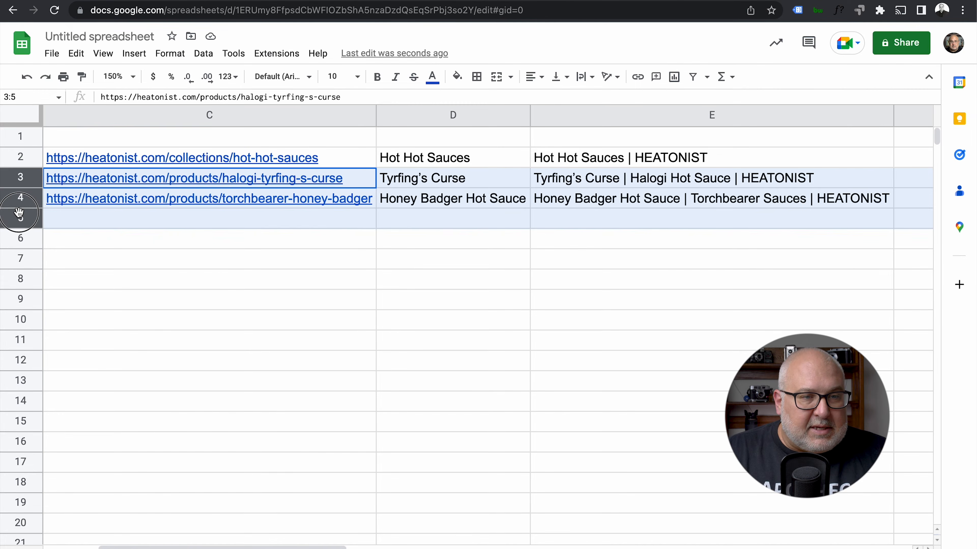
{"action": "right_click", "coordinate": [20, 179]}
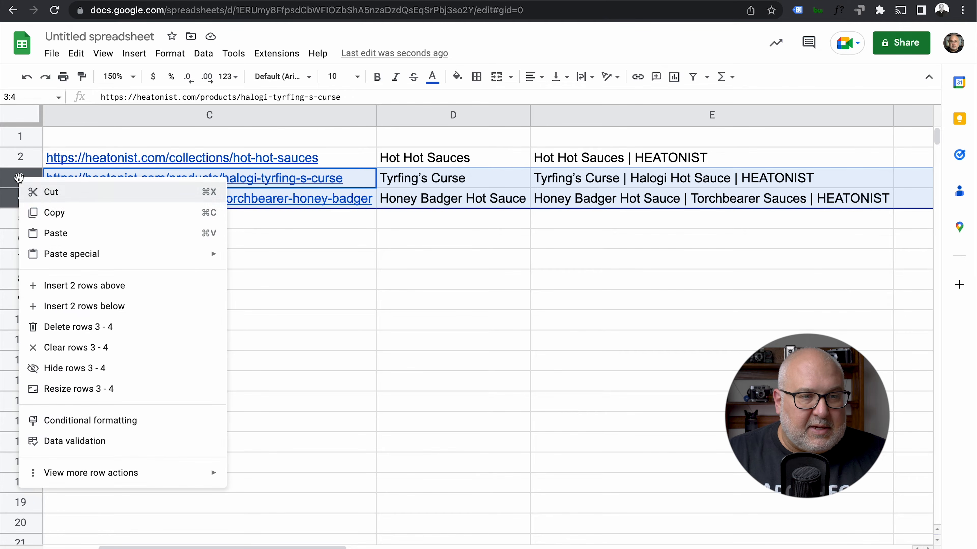
{"action": "left_click", "coordinate": [75, 327]}
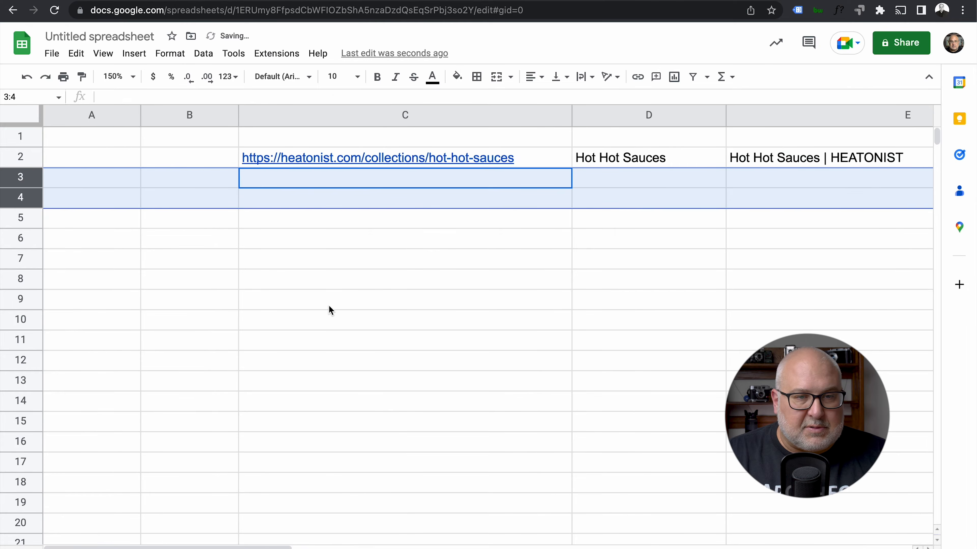
{"action": "scroll", "coordinate": [329, 310], "scroll_direction": "right", "scroll_amount": 10}
{"action": "scroll", "coordinate": [329, 310], "scroll_direction": "left", "scroll_amount": 9}
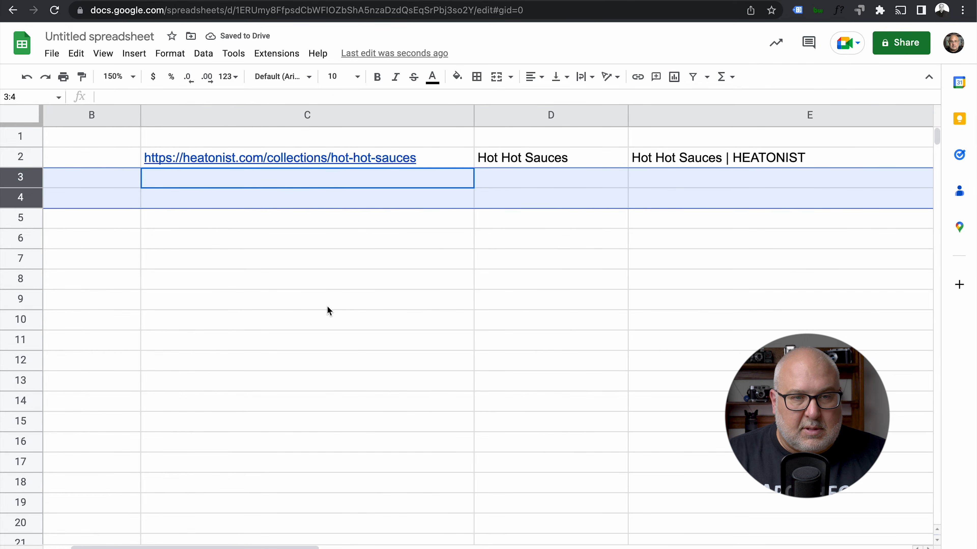
Step: Clear the H1 and title formulas from cells D2:E2, keeping the collection URL in C2
{"action": "scroll", "coordinate": [329, 310], "scroll_direction": "right", "scroll_amount": 2}
{"action": "left_click_drag", "start_coordinate": [426, 164], "coordinate": [689, 162]}
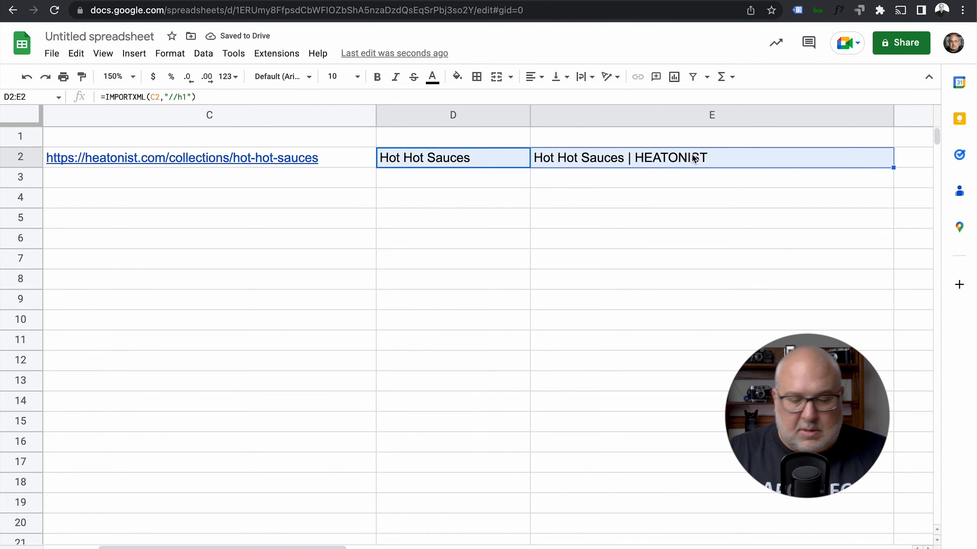
{"action": "key", "text": "Delete"}
{"action": "left_click", "coordinate": [667, 219]}
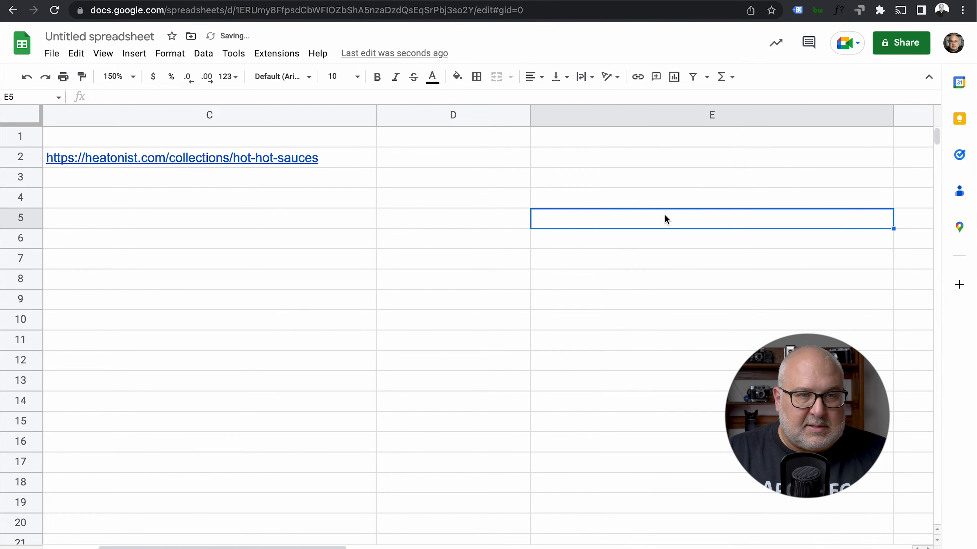
{"action": "left_click", "coordinate": [455, 153]}
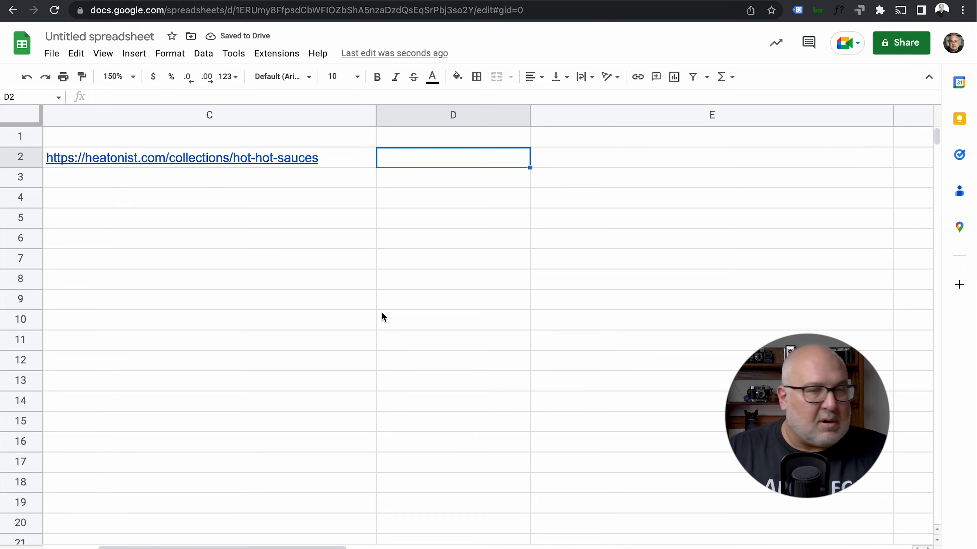
{"action": "type", "text": "="}
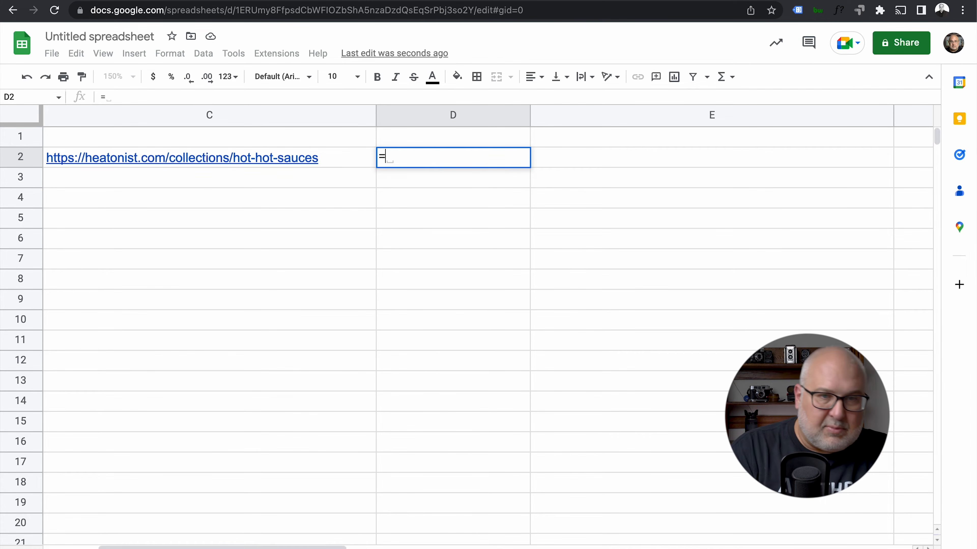
{"action": "type", "text": "import"}
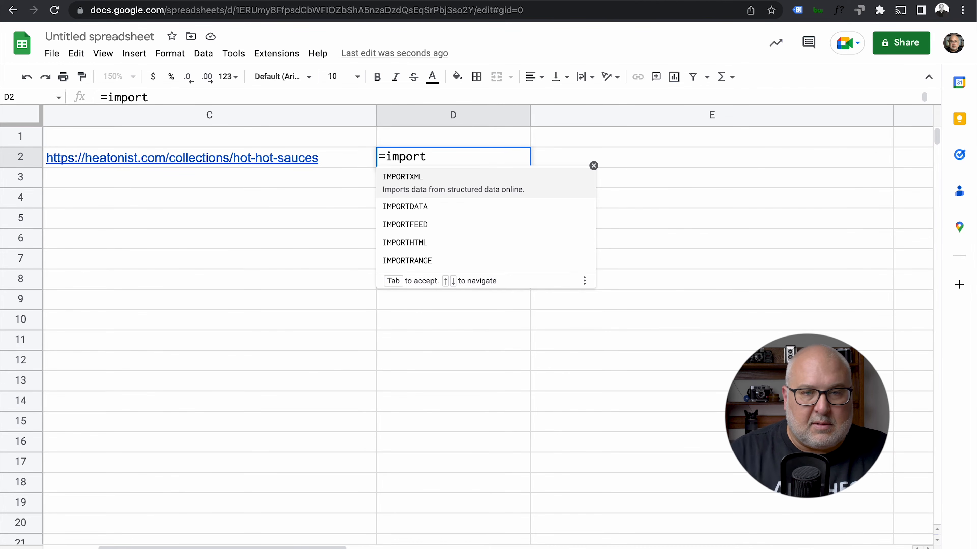
{"action": "left_click", "coordinate": [428, 186]}
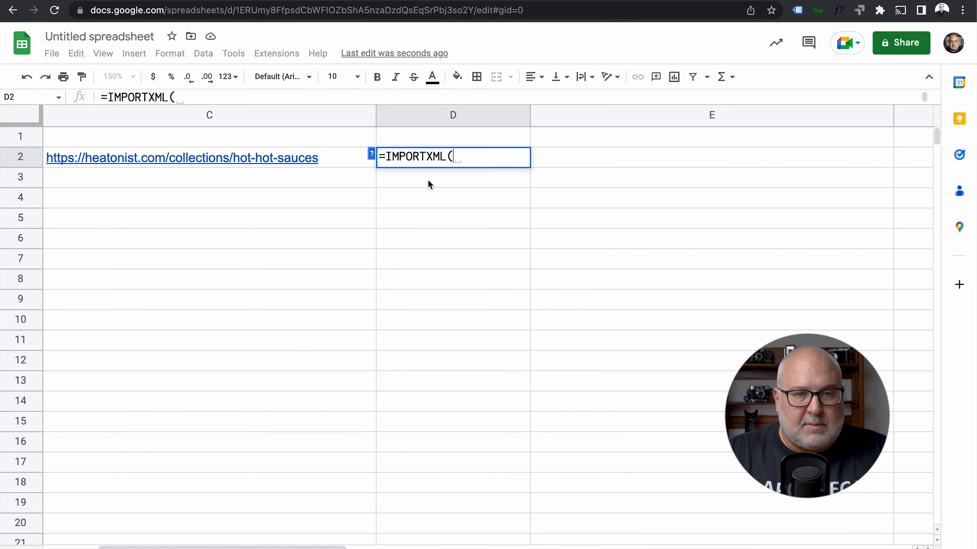
{"action": "left_click", "coordinate": [287, 160]}
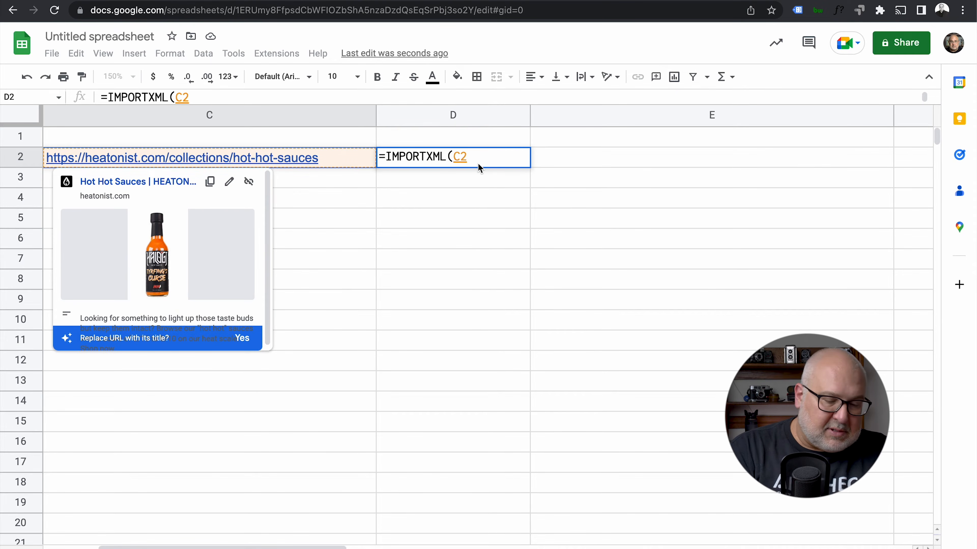
{"action": "type", "text": ",\"//@"}
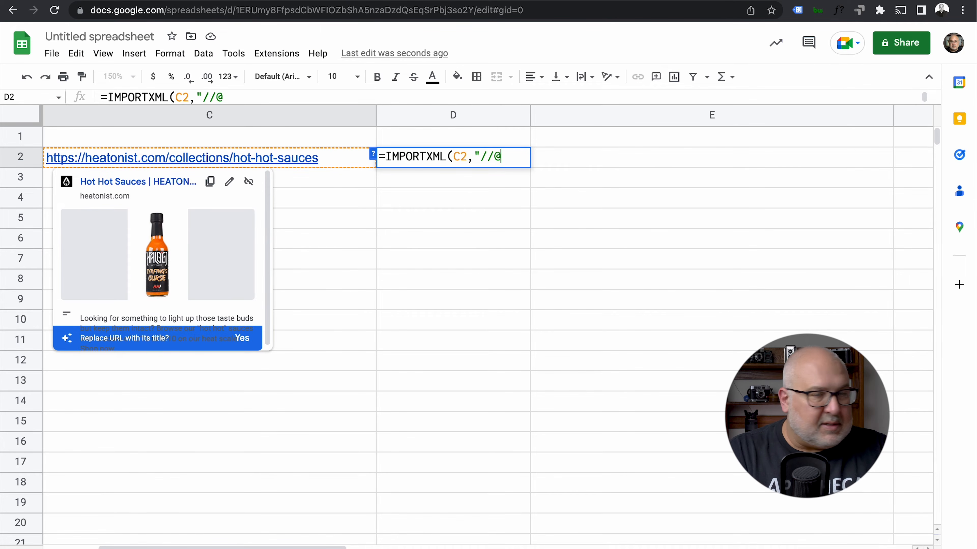
{"action": "type", "text": "href\")"}
{"action": "key", "text": "Return"}
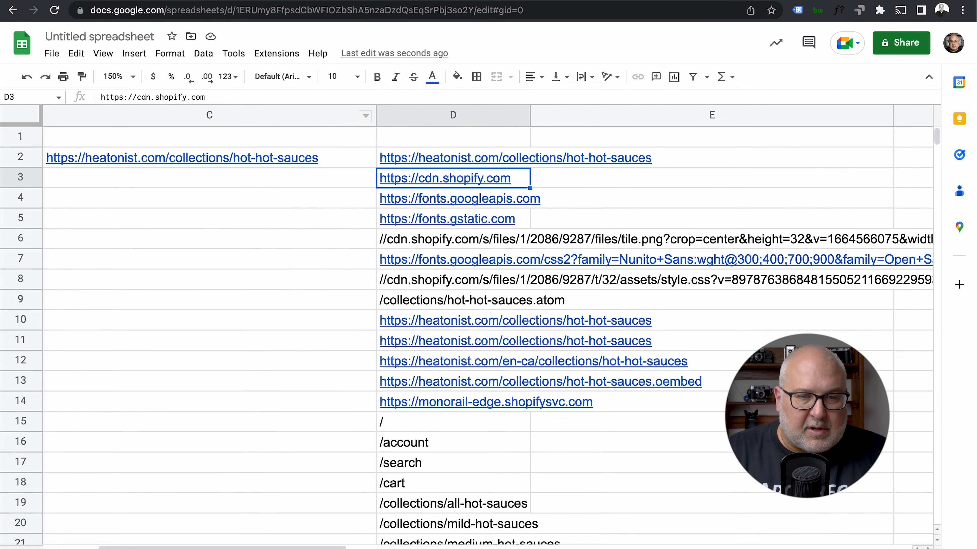
Step: Look through the full list of scraped links in column D, from the first row to the last
{"action": "scroll", "coordinate": [488, 327], "scroll_direction": "down", "scroll_amount": 5}
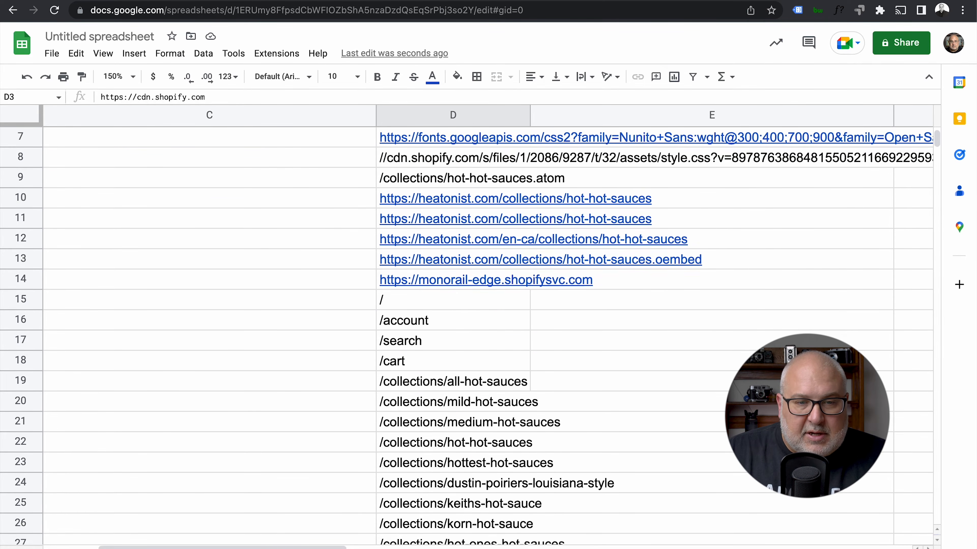
{"action": "scroll", "coordinate": [488, 327], "scroll_direction": "left", "scroll_amount": 2}
{"action": "scroll", "coordinate": [488, 327], "scroll_direction": "right", "scroll_amount": 8}
{"action": "scroll", "coordinate": [488, 327], "scroll_direction": "left", "scroll_amount": 4}
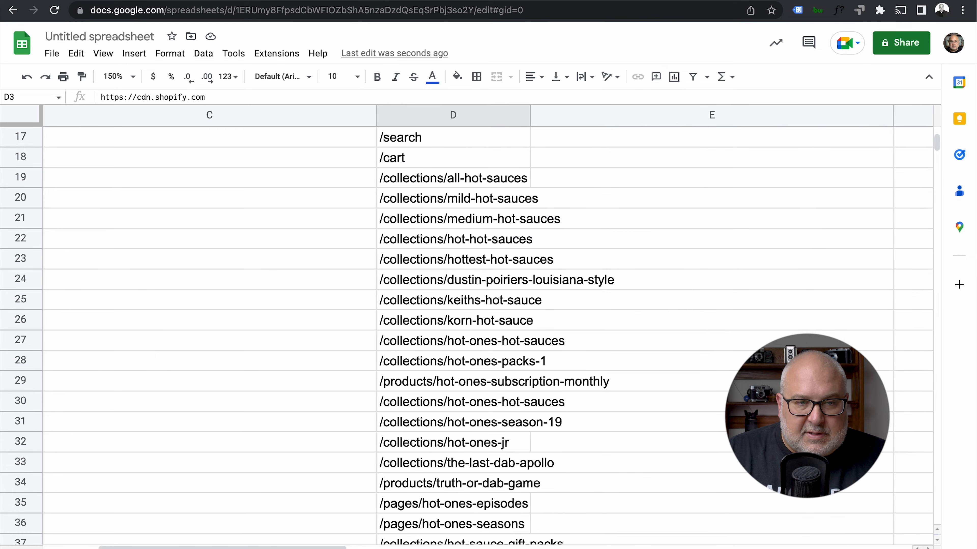
{"action": "scroll", "coordinate": [489, 327], "scroll_direction": "down", "scroll_amount": 12}
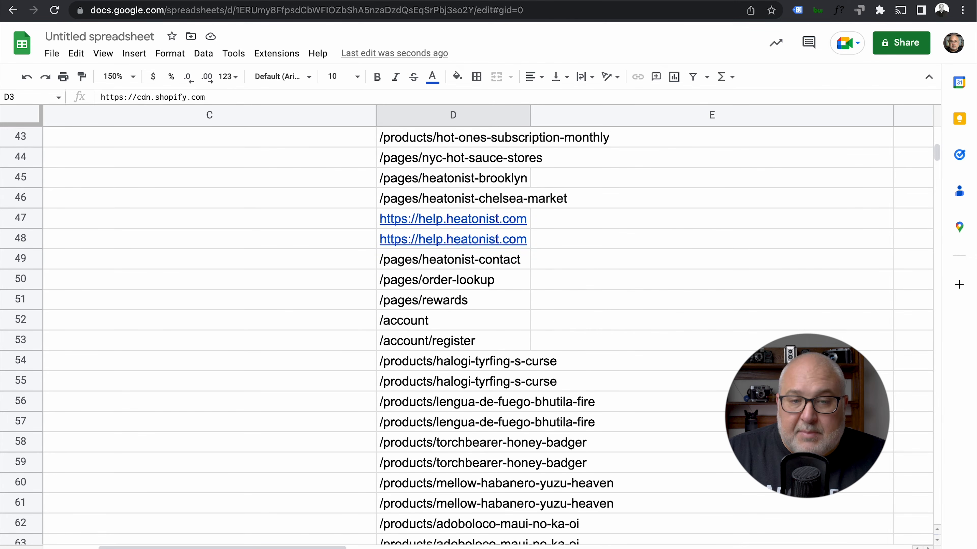
{"action": "scroll", "coordinate": [488, 327], "scroll_direction": "down", "scroll_amount": 12}
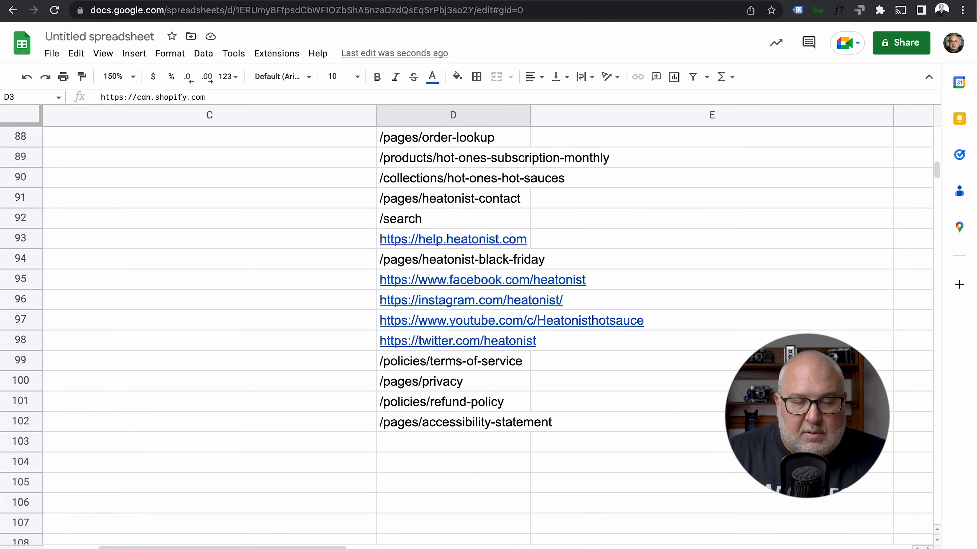
{"action": "scroll", "coordinate": [488, 327], "scroll_direction": "up", "scroll_amount": 20}
{"action": "scroll", "coordinate": [488, 327], "scroll_direction": "right", "scroll_amount": 3}
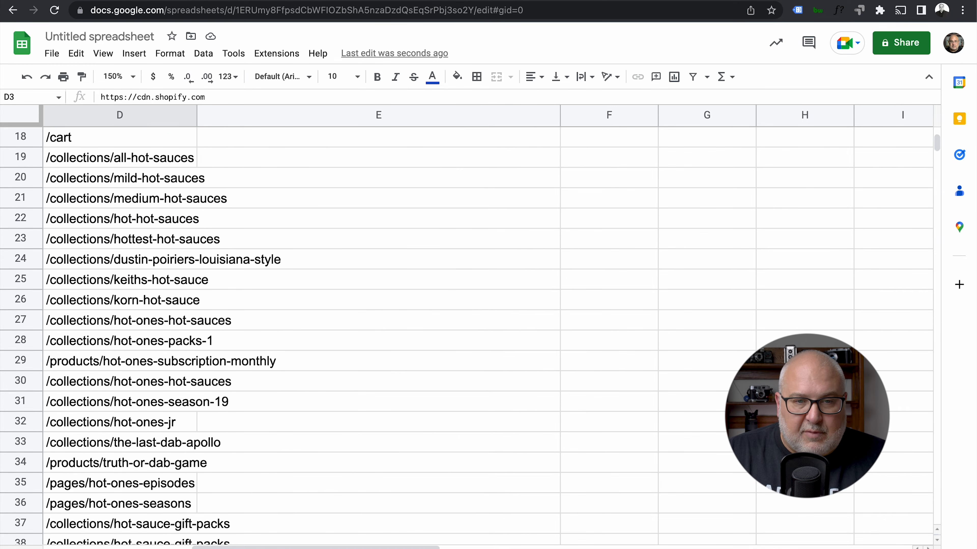
{"action": "scroll", "coordinate": [488, 327], "scroll_direction": "up", "scroll_amount": 3}
{"action": "scroll", "coordinate": [466, 336], "scroll_direction": "up", "scroll_amount": 3}
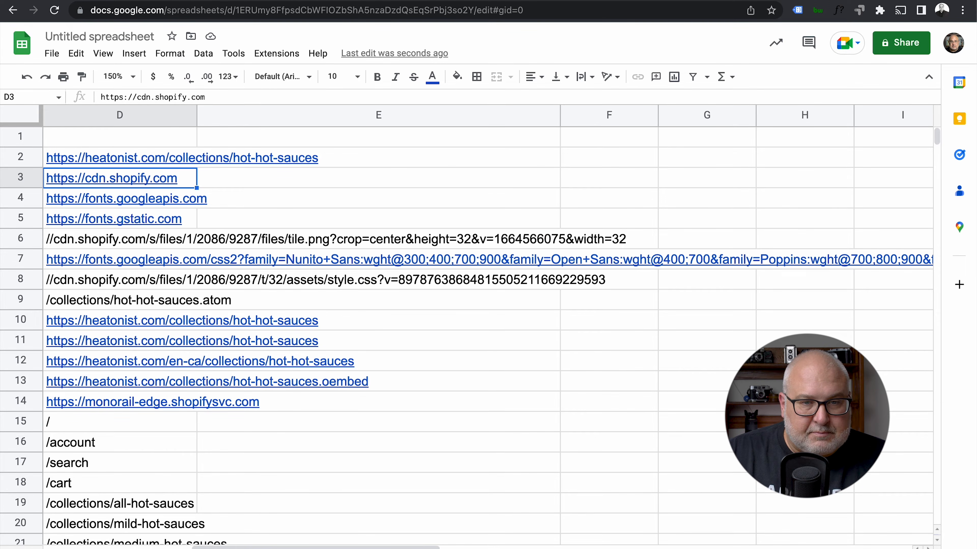
{"action": "scroll", "coordinate": [466, 337], "scroll_direction": "left", "scroll_amount": 2}
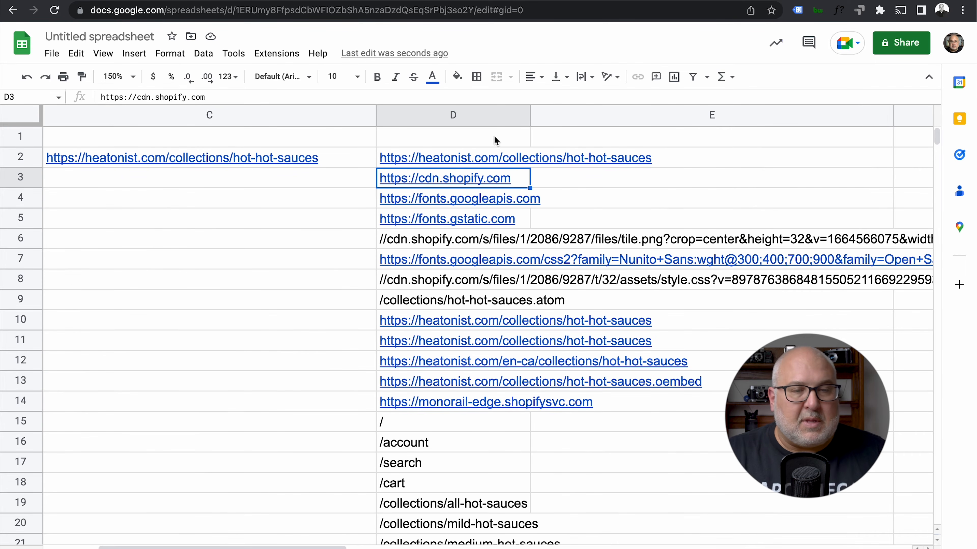
Step: Clear the range C2:E20 to remove the collection URL and the link-scraping formula
{"action": "left_click", "coordinate": [307, 217]}
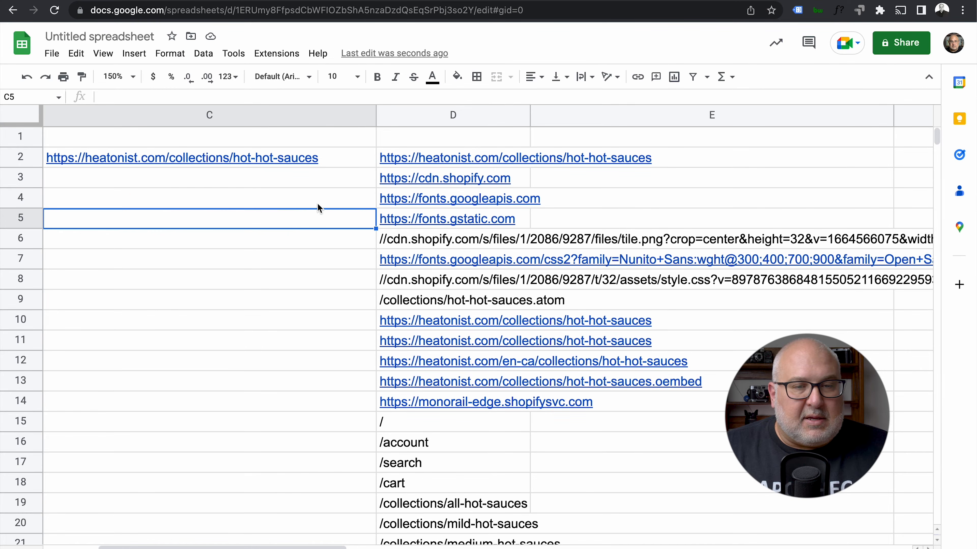
{"action": "mouse_move", "coordinate": [341, 162]}
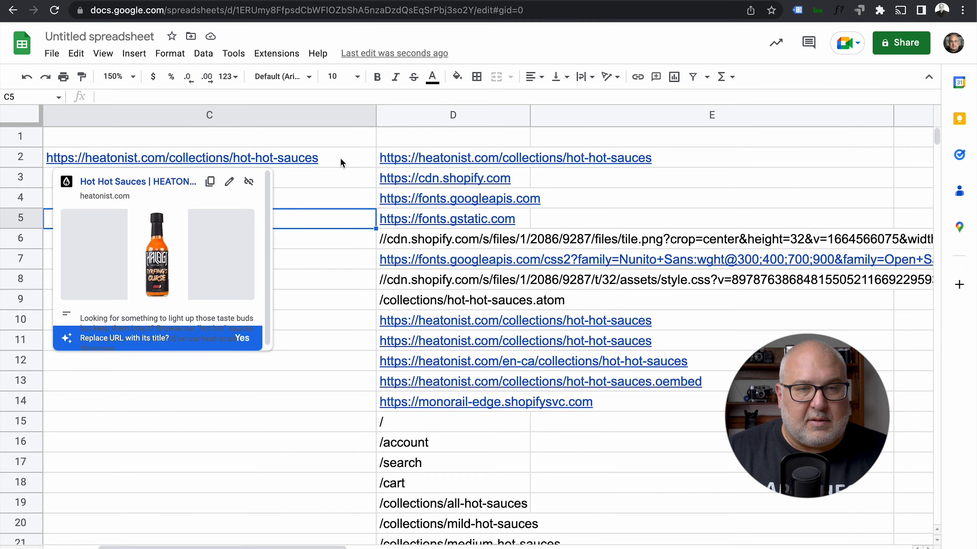
{"action": "left_click_drag", "start_coordinate": [339, 156], "coordinate": [582, 535]}
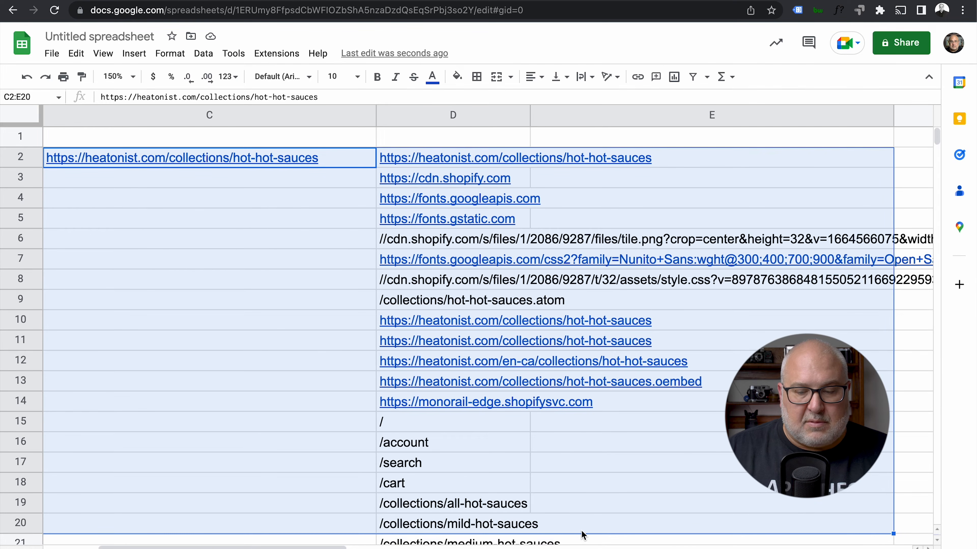
{"action": "key", "text": "Delete"}
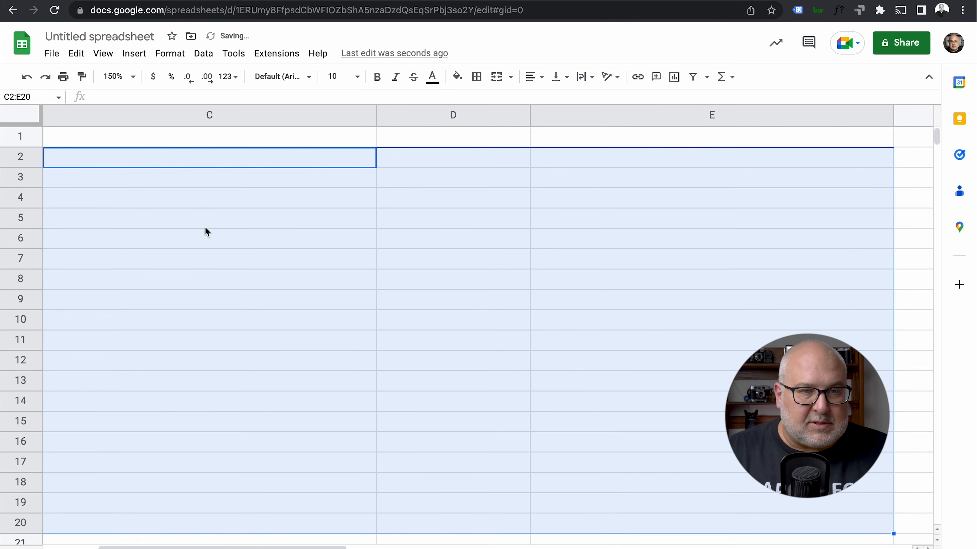
{"action": "left_click", "coordinate": [188, 157]}
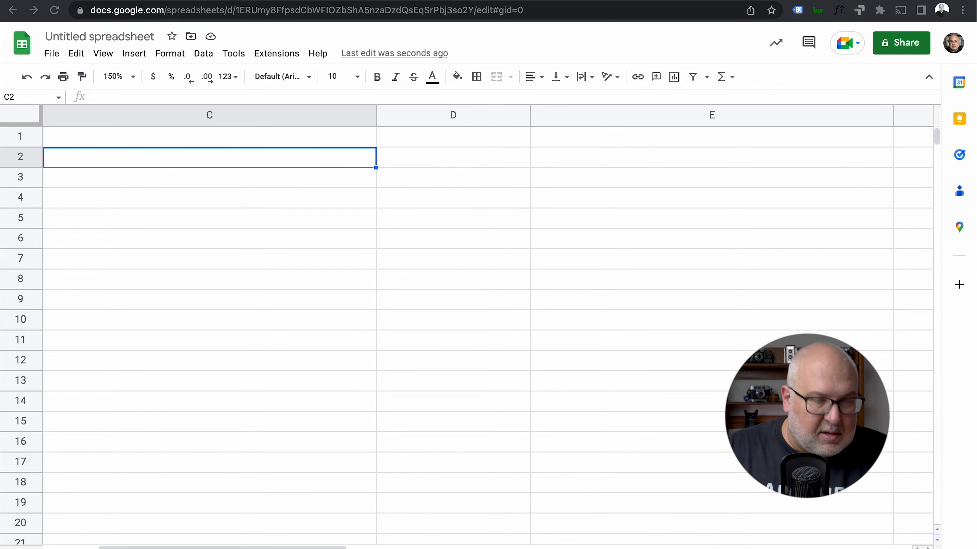
{"action": "scroll", "coordinate": [384, 215], "scroll_direction": "left", "scroll_amount": 5}
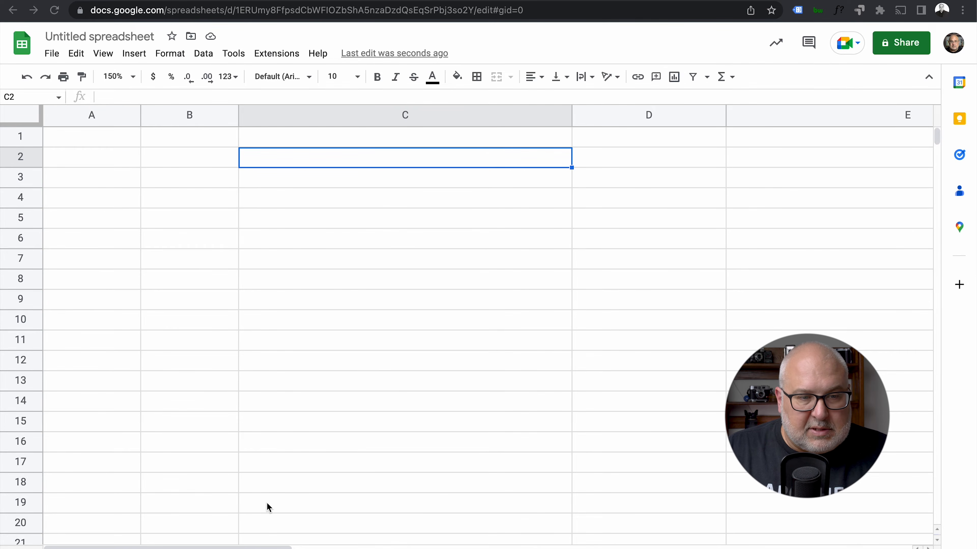
{"action": "left_click", "coordinate": [171, 546]}
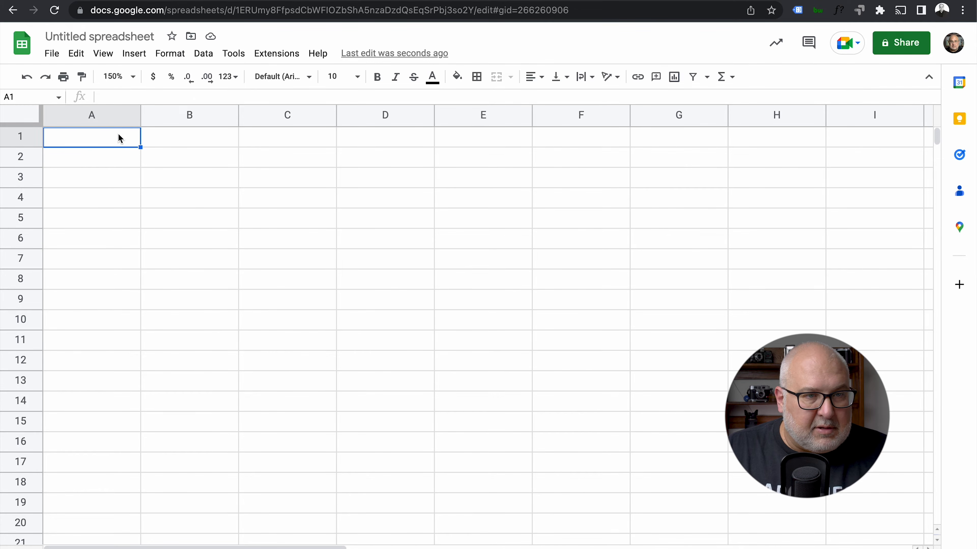
{"action": "type", "text": "https://heathotsauce.com/collections/all"}
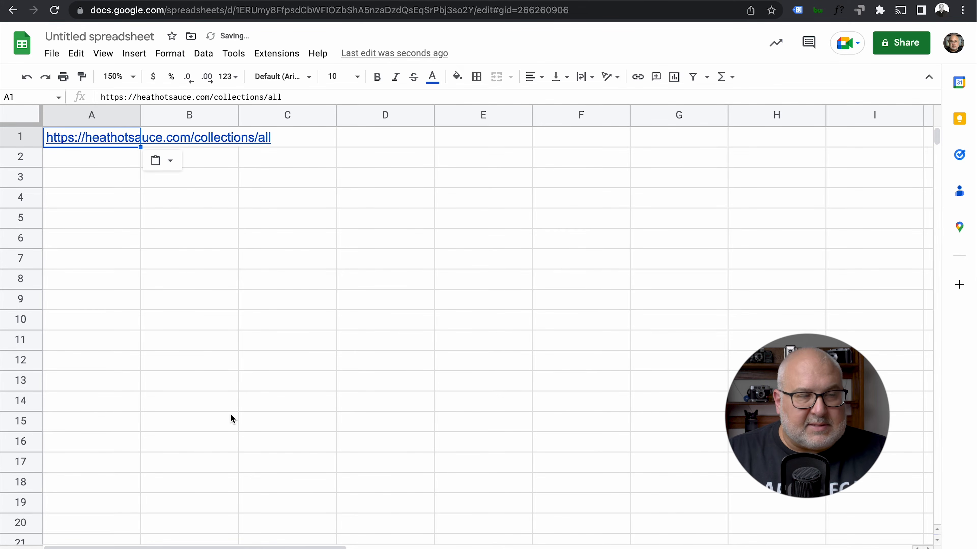
{"action": "left_click", "coordinate": [89, 180]}
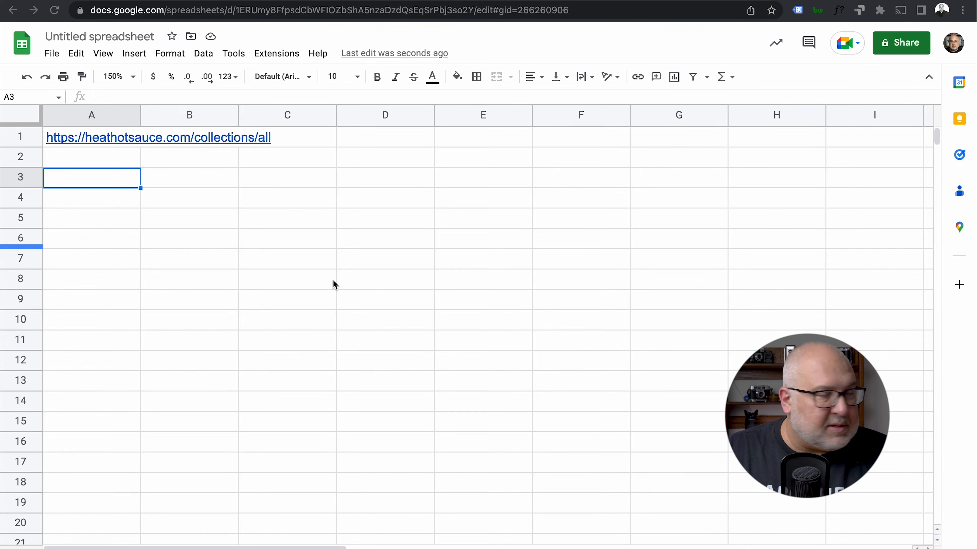
{"action": "left_click", "coordinate": [198, 185]}
{"action": "type", "text": "=IMPORTXML(B1,\"//span[@class='title']\")"}
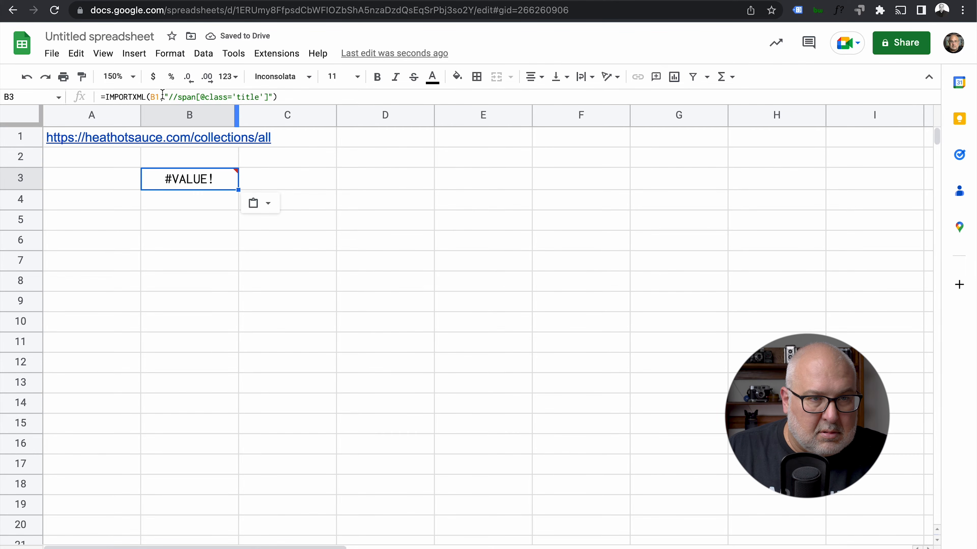
{"action": "left_click", "coordinate": [156, 96]}
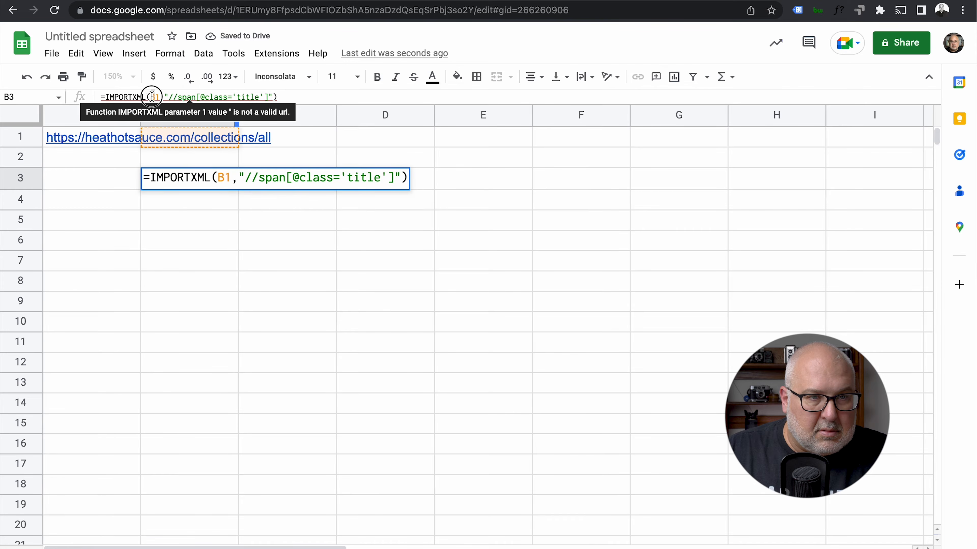
{"action": "key", "text": "BackSpace"}
{"action": "type", "text": "A"}
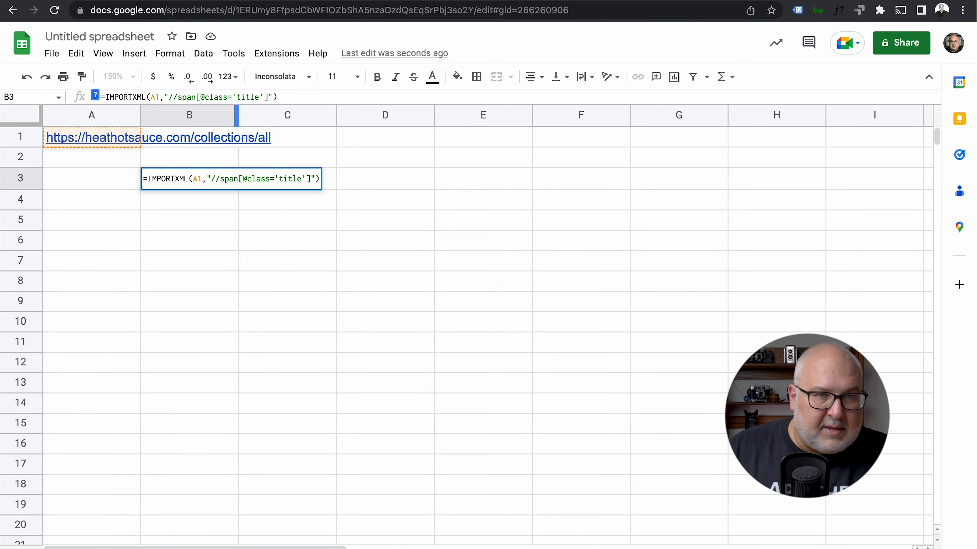
{"action": "key", "text": "Return"}
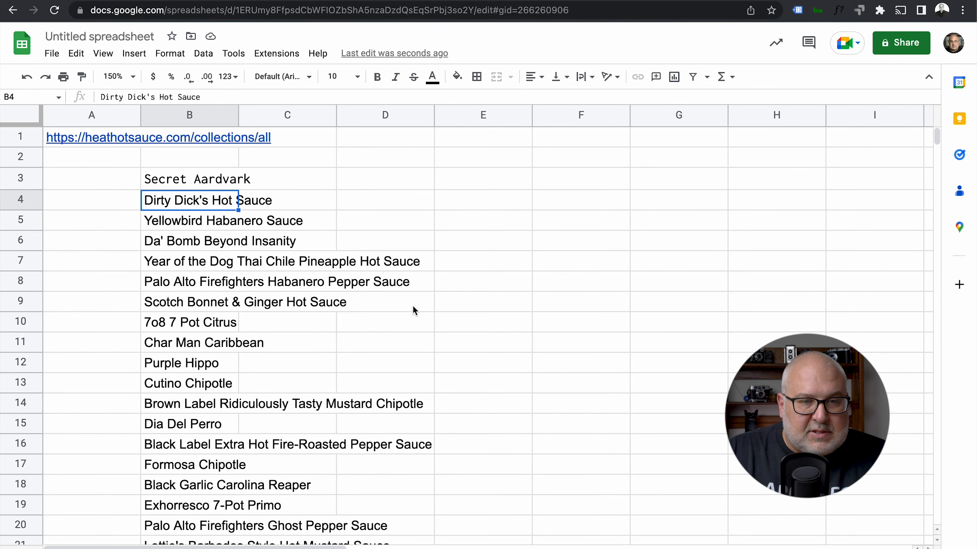
Step: Look through the scraped product titles in column B and review the IMPORTXML formula in B3
{"action": "scroll", "coordinate": [413, 306], "scroll_direction": "down", "scroll_amount": 7}
{"action": "scroll", "coordinate": [412, 305], "scroll_direction": "down", "scroll_amount": 7}
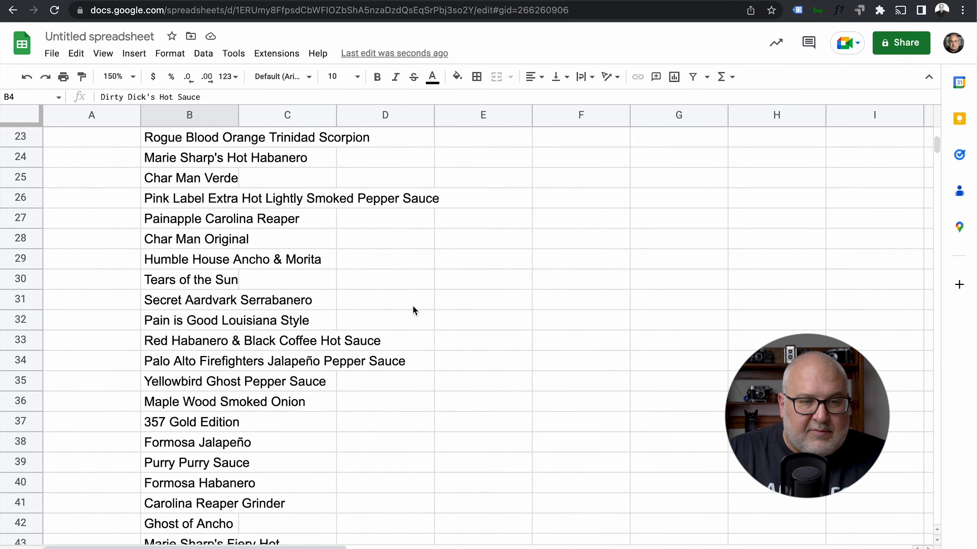
{"action": "key", "text": "super+BackSpace"}
{"action": "scroll", "coordinate": [413, 305], "scroll_direction": "up", "scroll_amount": 1}
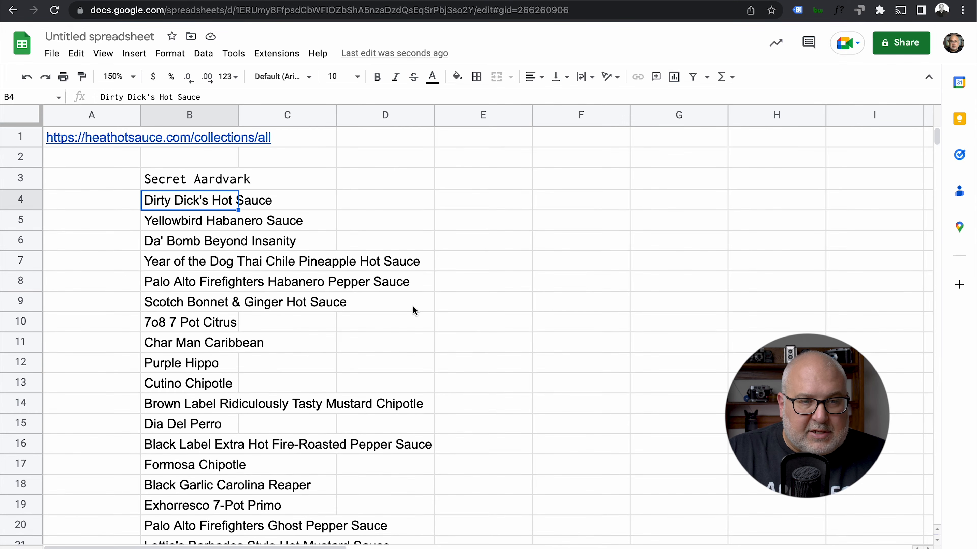
{"action": "left_click", "coordinate": [177, 185]}
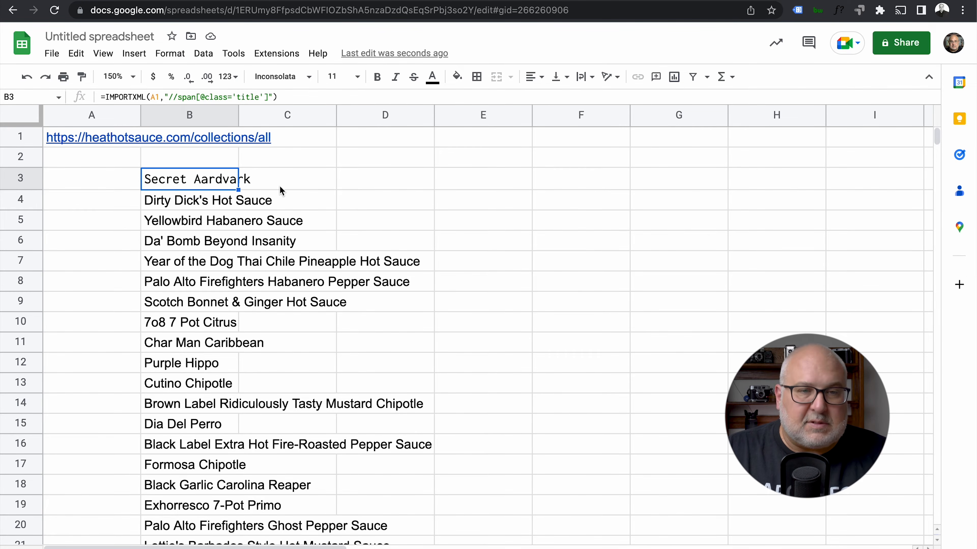
{"action": "left_click", "coordinate": [282, 188]}
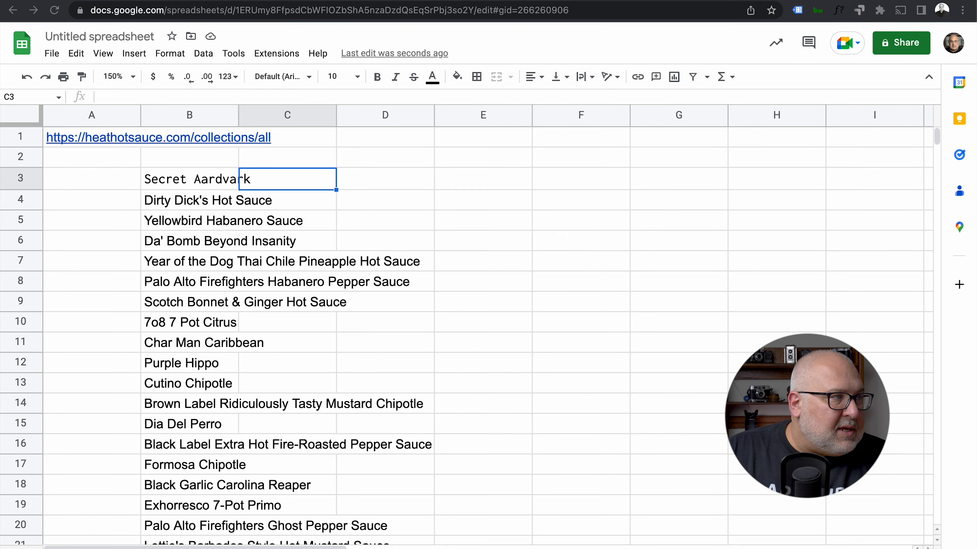
{"action": "left_click", "coordinate": [176, 184]}
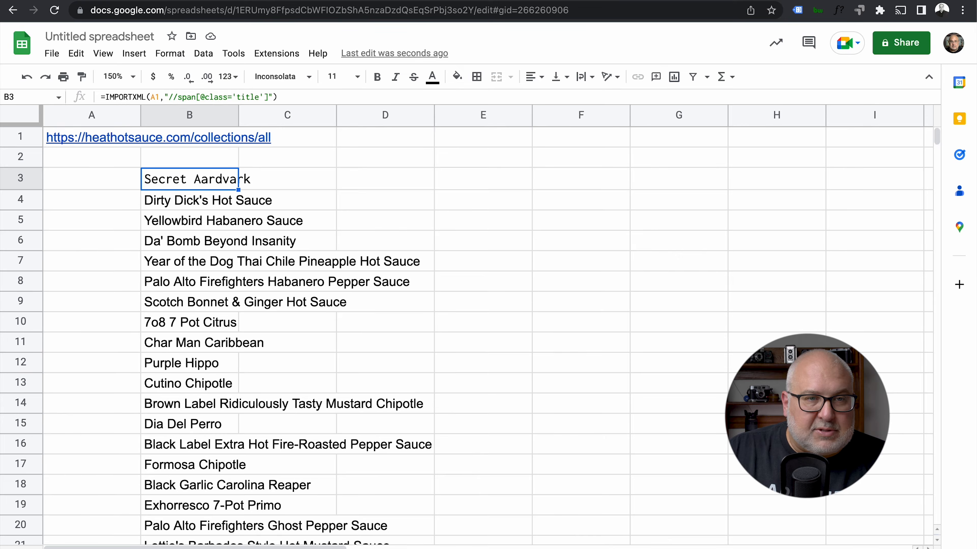
Step: Inspect the HTML of the Secret Aardvark title on the heathotsauce.com collection page and compare it with the spreadsheet's formula in B3
{"action": "left_click", "coordinate": [279, 1]}
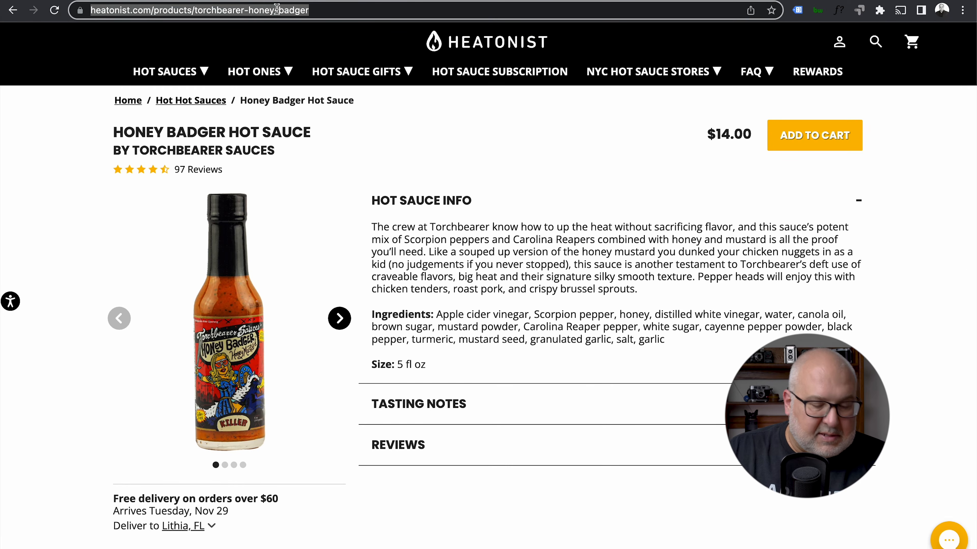
{"action": "type", "text": "=IMPORTXML(A1,\"//span[@class='title']\")"}
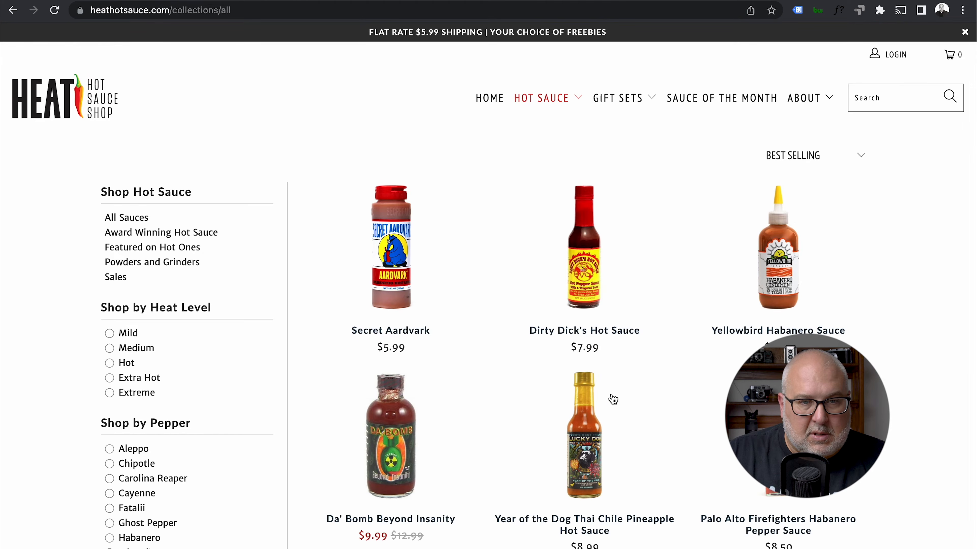
{"action": "right_click", "coordinate": [399, 332]}
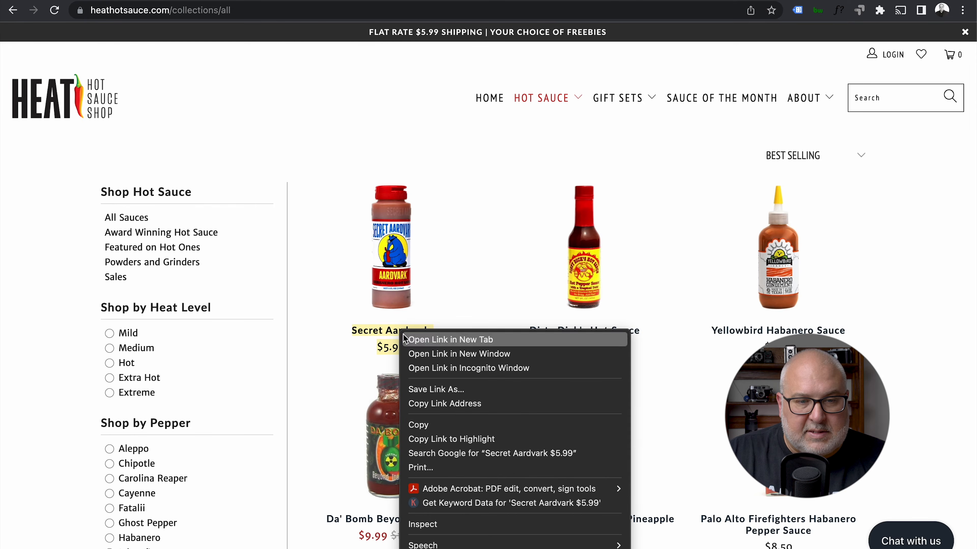
{"action": "left_click", "coordinate": [464, 524]}
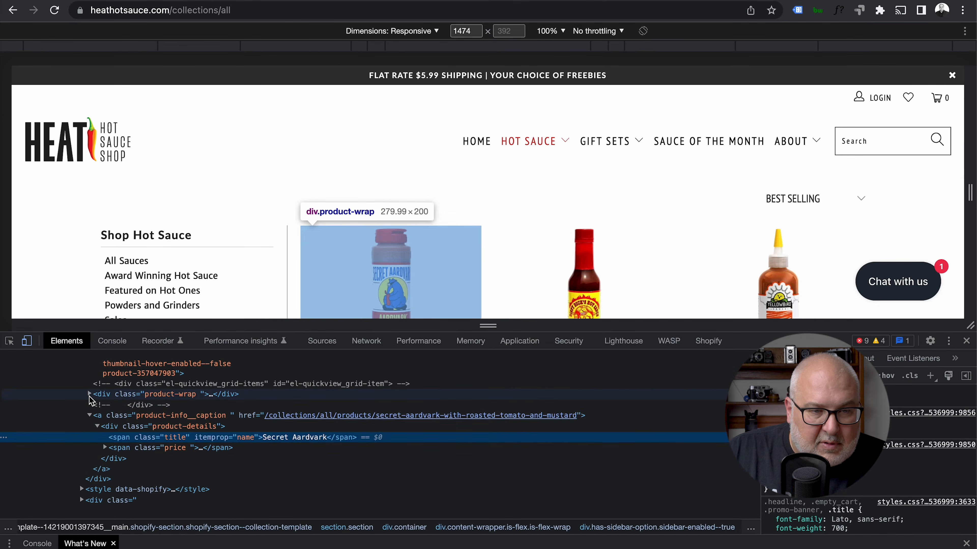
{"action": "scroll", "coordinate": [252, 406], "scroll_direction": "up", "scroll_amount": 2}
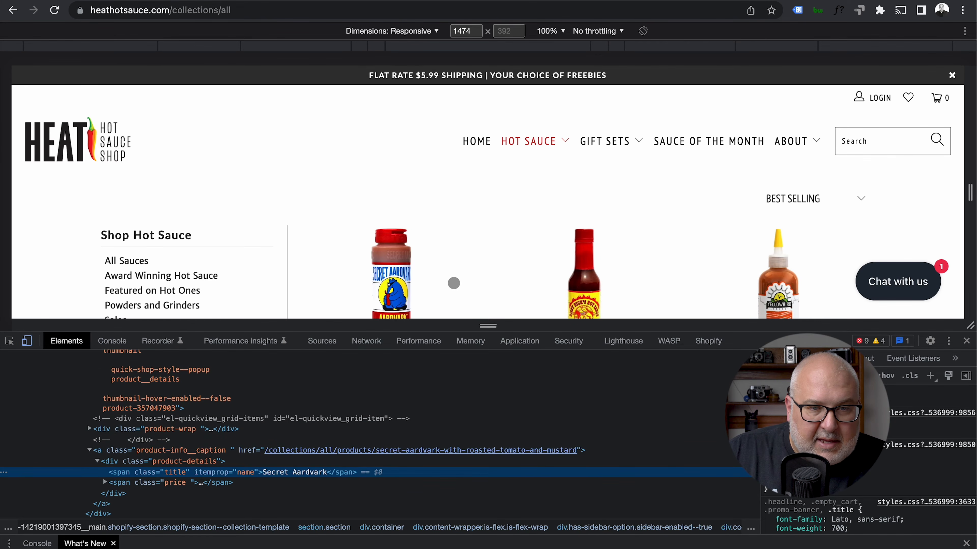
{"action": "scroll", "coordinate": [454, 283], "scroll_direction": "down", "scroll_amount": 2}
{"action": "scroll", "coordinate": [453, 283], "scroll_direction": "down", "scroll_amount": 1}
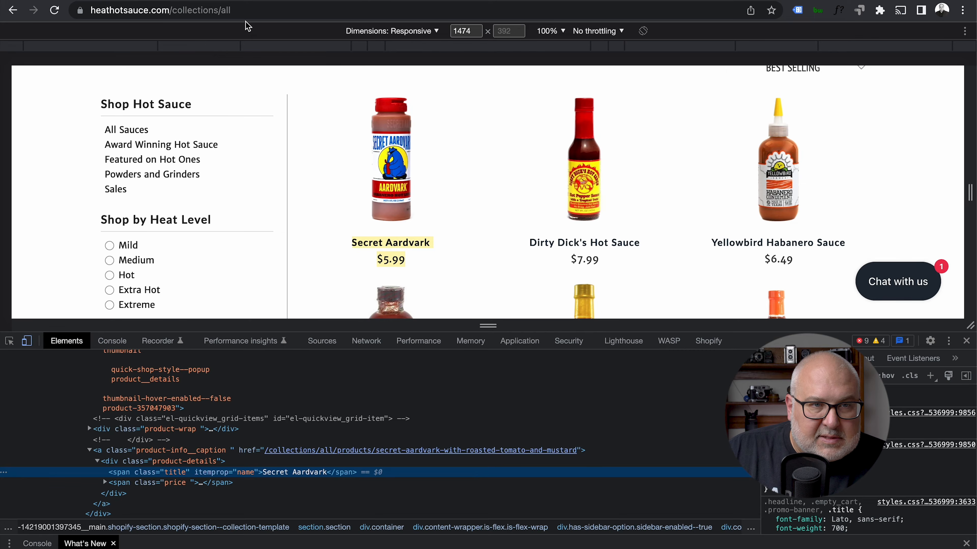
{"action": "left_click", "coordinate": [116, 0]}
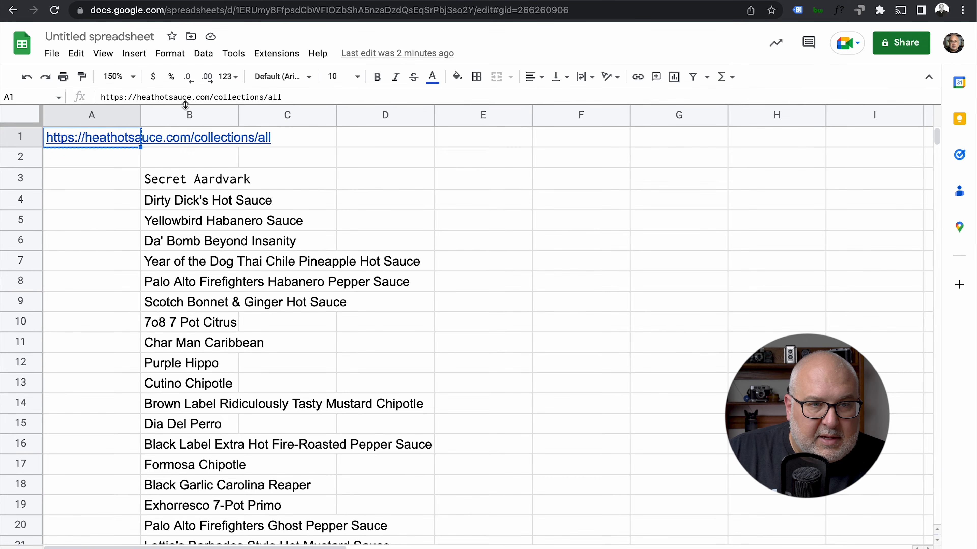
{"action": "left_click", "coordinate": [188, 188]}
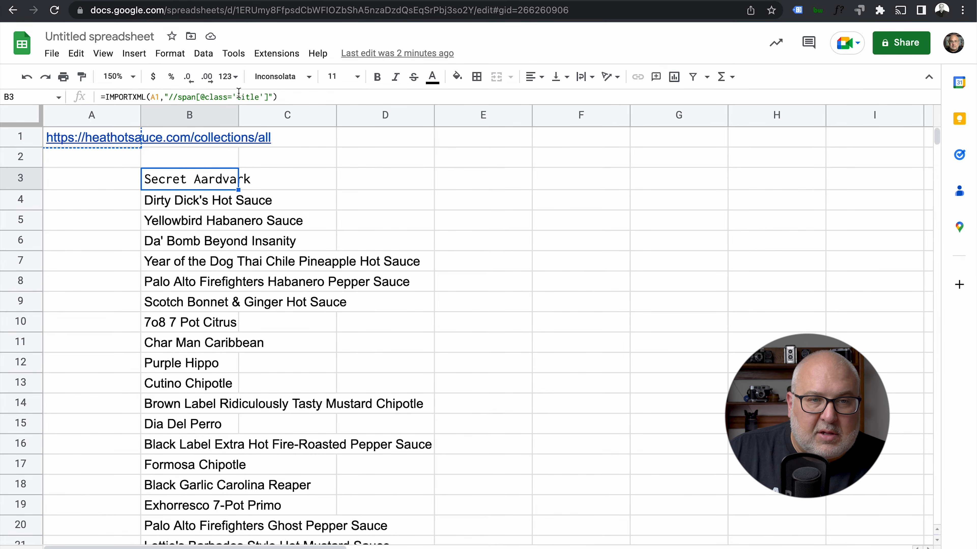
Step: Back on the heathotsauce.com collection page, inspect the HTML element holding the Secret Aardvark price
{"action": "left_click", "coordinate": [252, 0]}
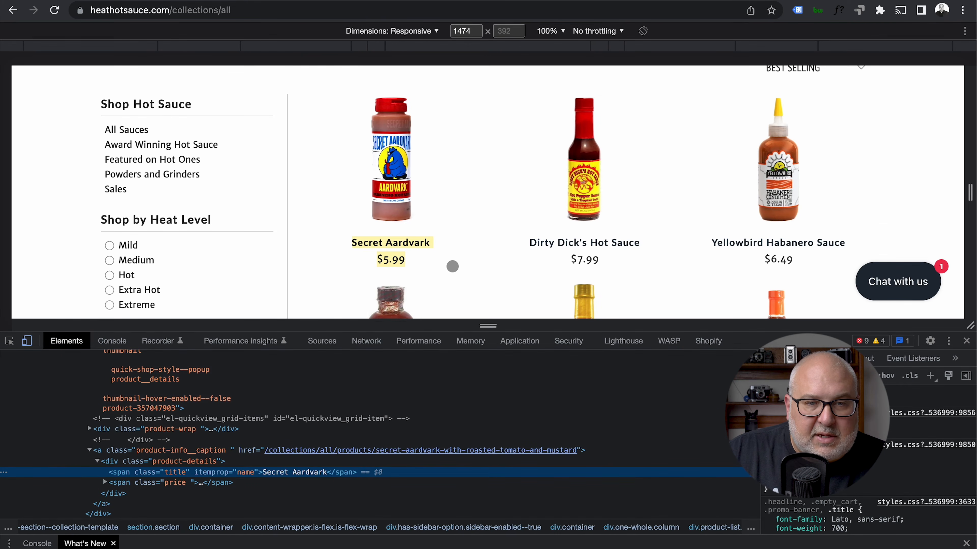
{"action": "scroll", "coordinate": [447, 266], "scroll_direction": "down", "scroll_amount": 1}
{"action": "left_click", "coordinate": [391, 228]}
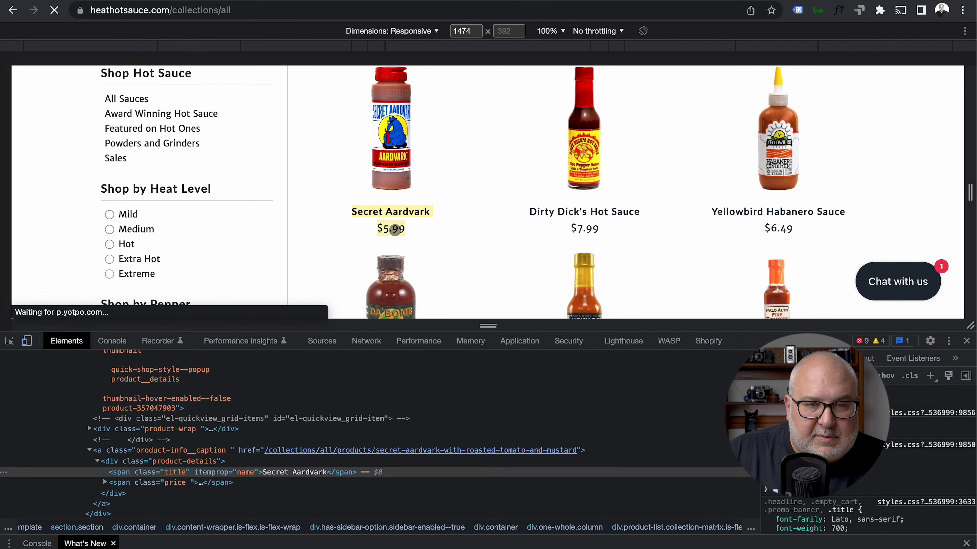
{"action": "right_click", "coordinate": [395, 230]}
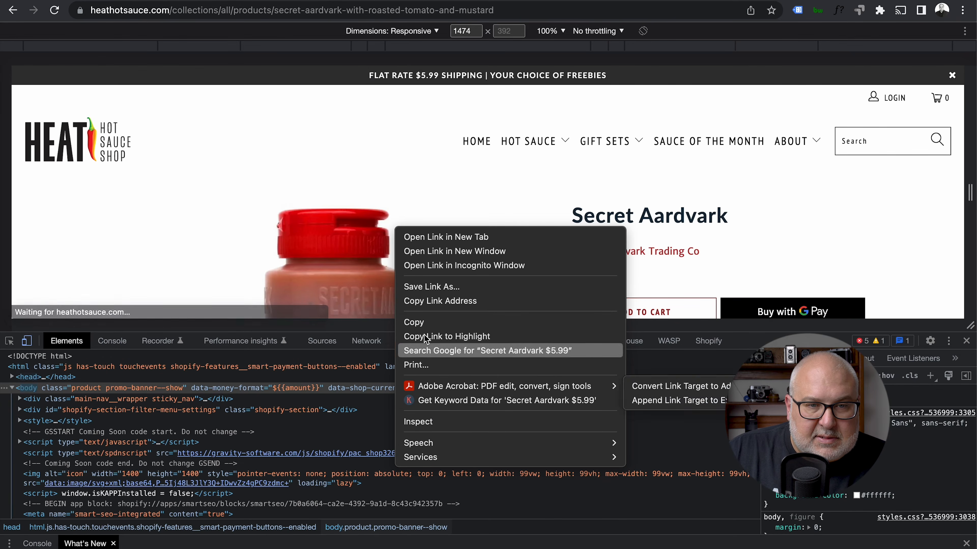
{"action": "left_click", "coordinate": [16, 14]}
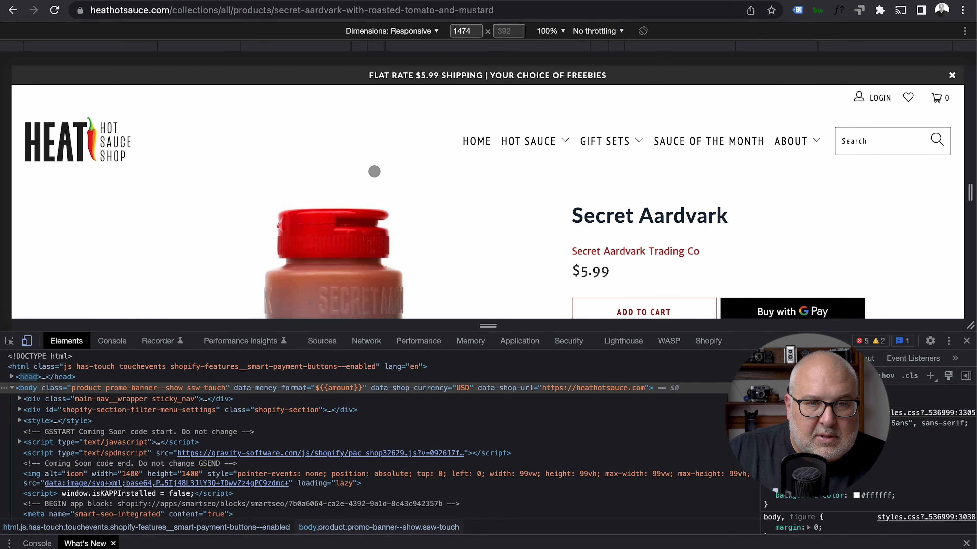
{"action": "left_click", "coordinate": [13, 10]}
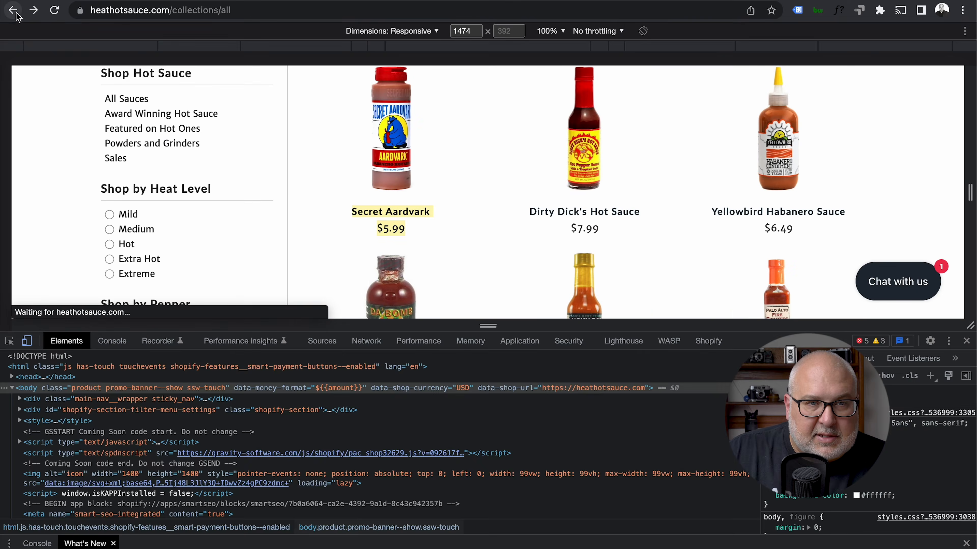
{"action": "right_click", "coordinate": [398, 228]}
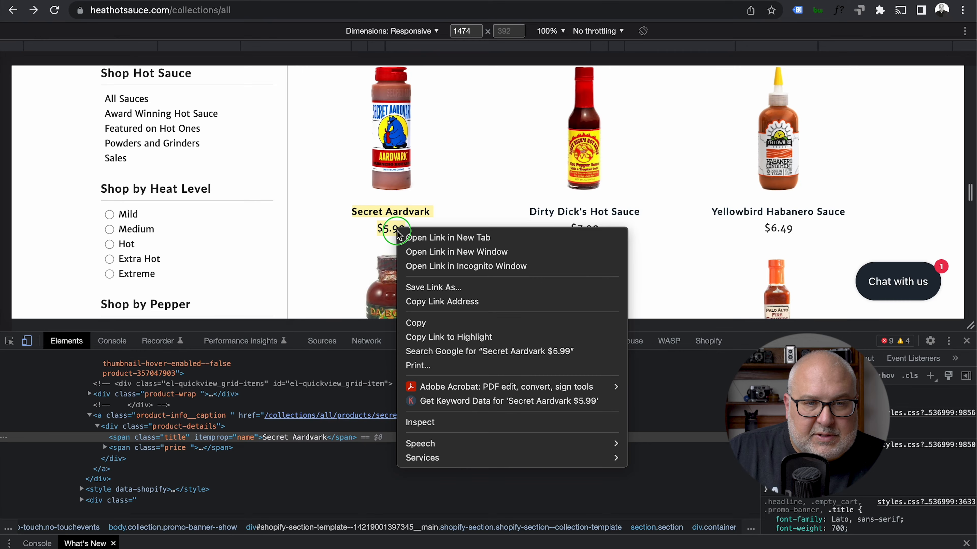
{"action": "left_click", "coordinate": [458, 422]}
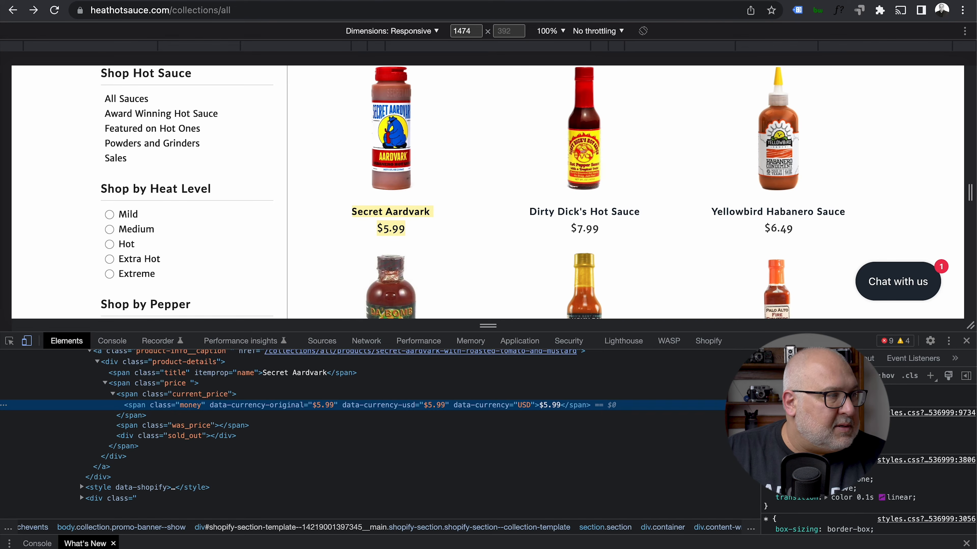
Step: In the spreadsheet, replace the content of cell C3 with the start of an IMPORTXML formula that takes its URL from A1
{"action": "key", "text": "super+Tab"}
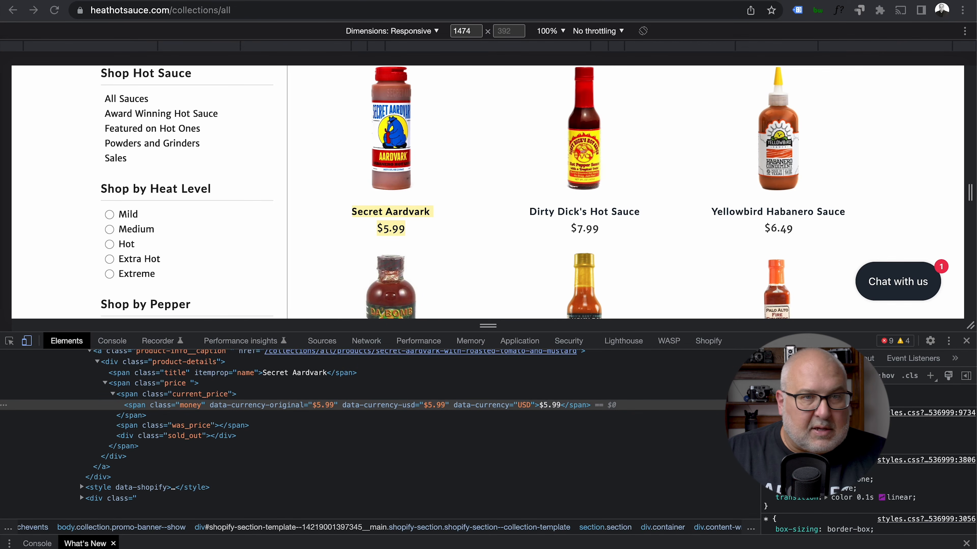
{"action": "key", "text": "ctrl+Tab"}
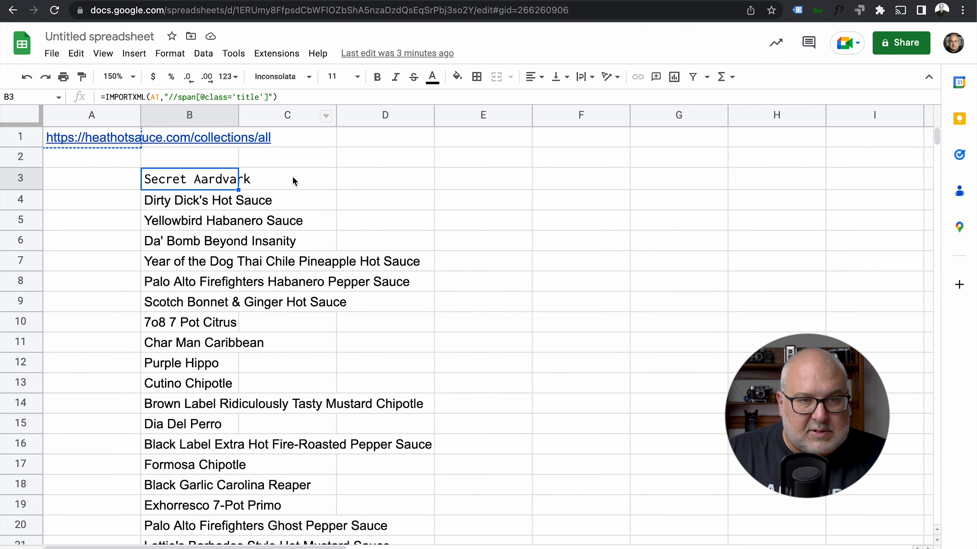
{"action": "left_click", "coordinate": [293, 180]}
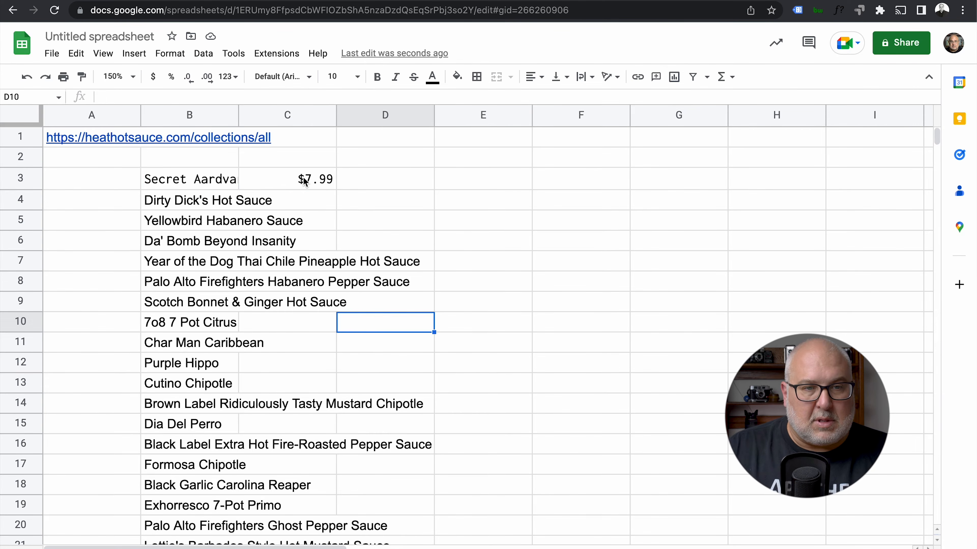
{"action": "left_click", "coordinate": [304, 179]}
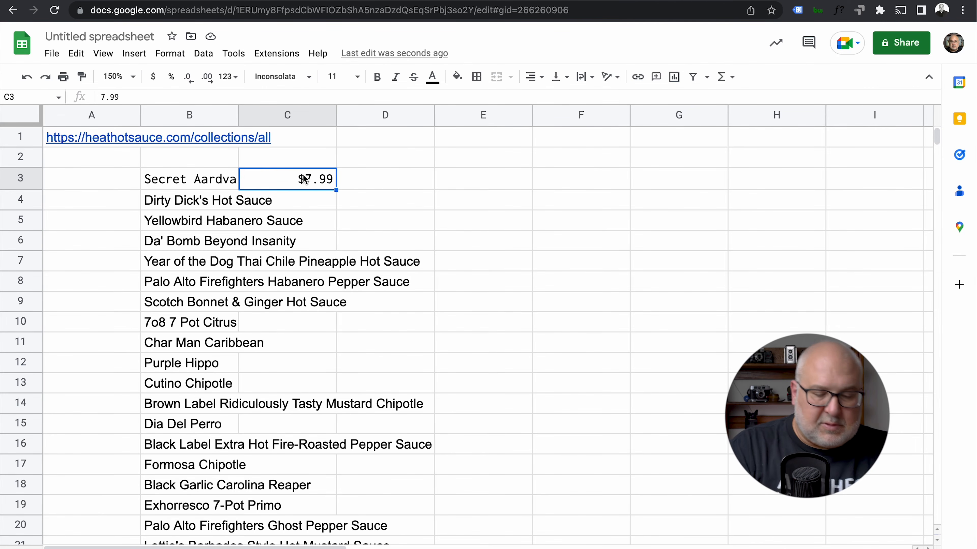
{"action": "key", "text": "BackSpace"}
{"action": "type", "text": "="}
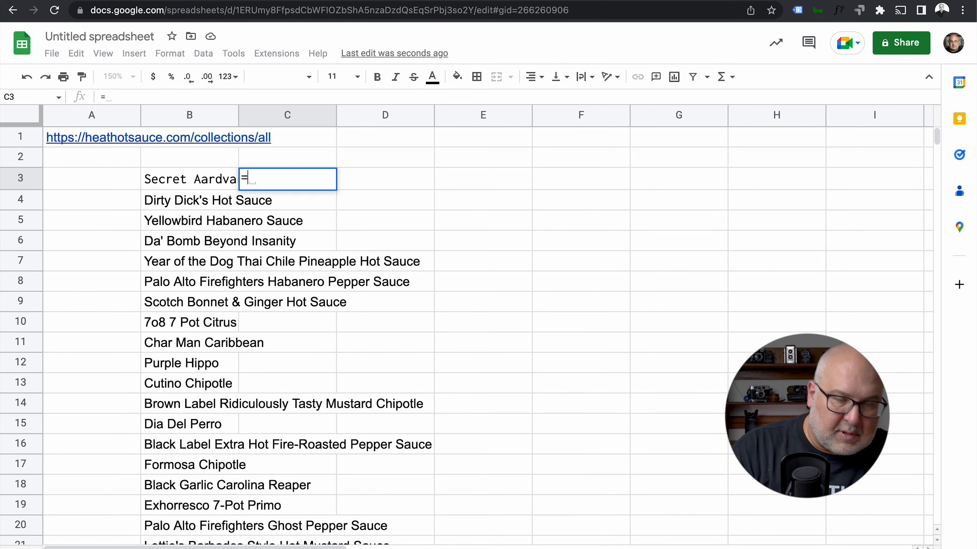
{"action": "type", "text": "import"}
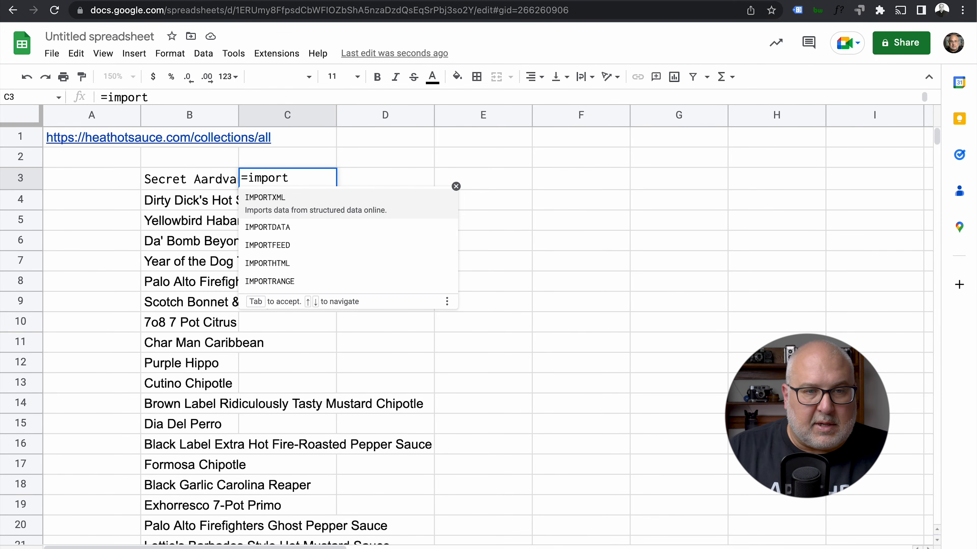
{"action": "left_click", "coordinate": [320, 200]}
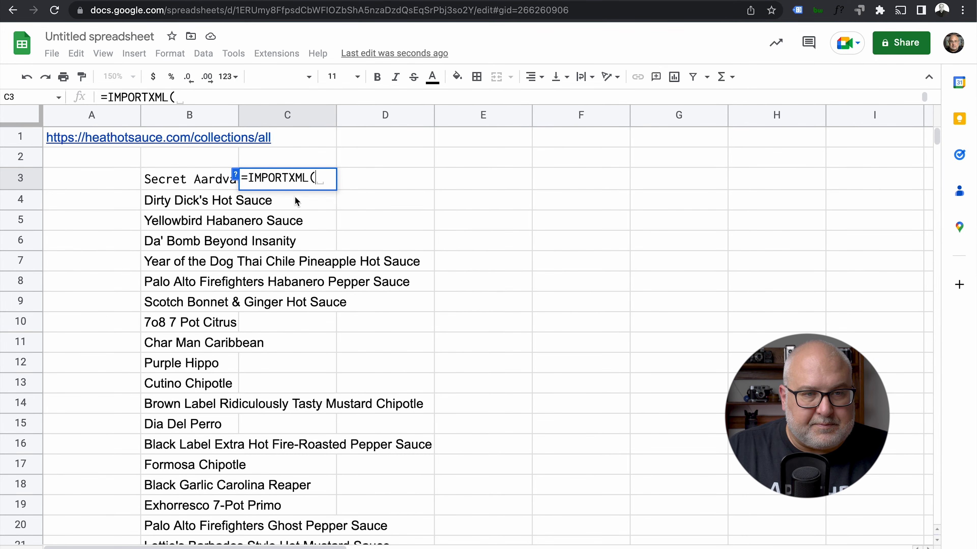
{"action": "left_click", "coordinate": [89, 142]}
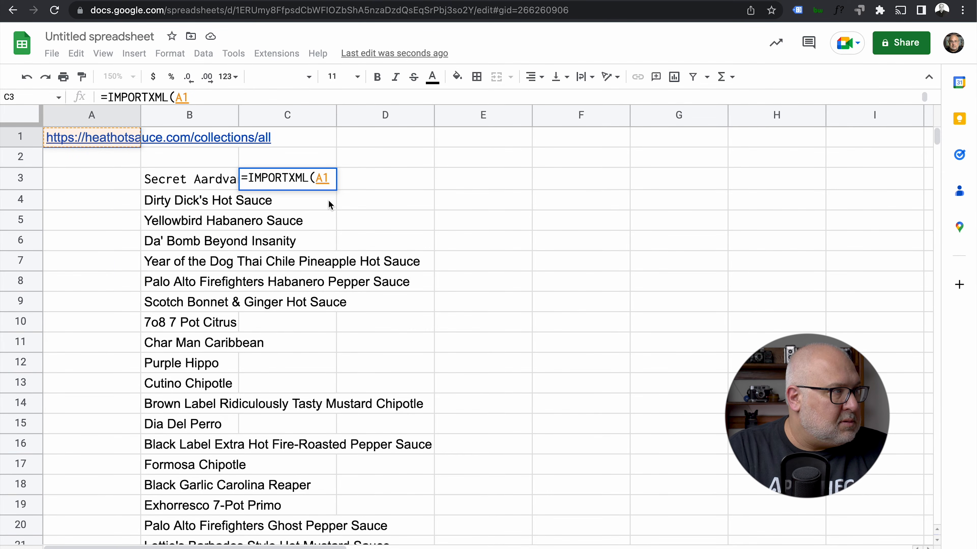
{"action": "type", "text": ","}
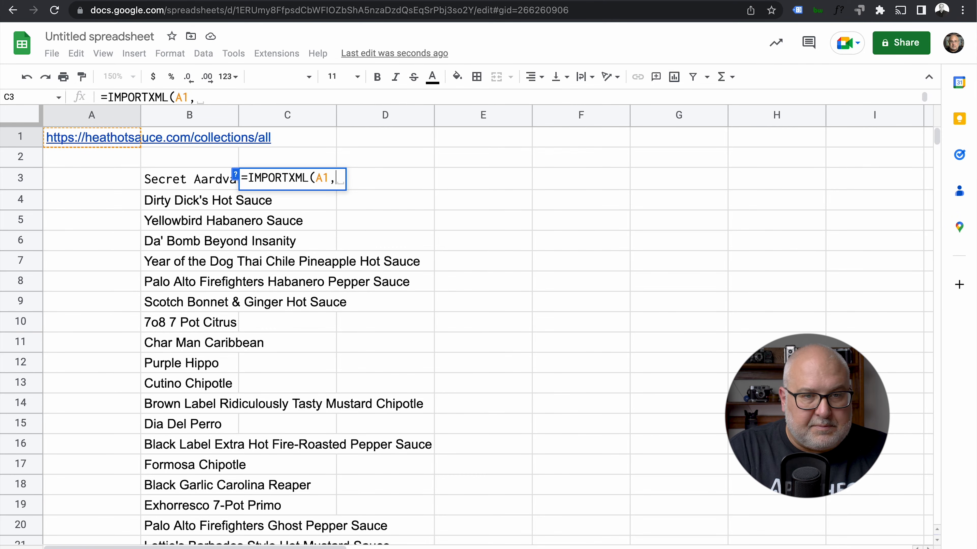
{"action": "type", "text": "\"//span"}
{"action": "key", "text": "BackSpace"}
{"action": "key", "text": "BackSpace"}
{"action": "key", "text": "BackSpace"}
{"action": "type", "text": "pan"}
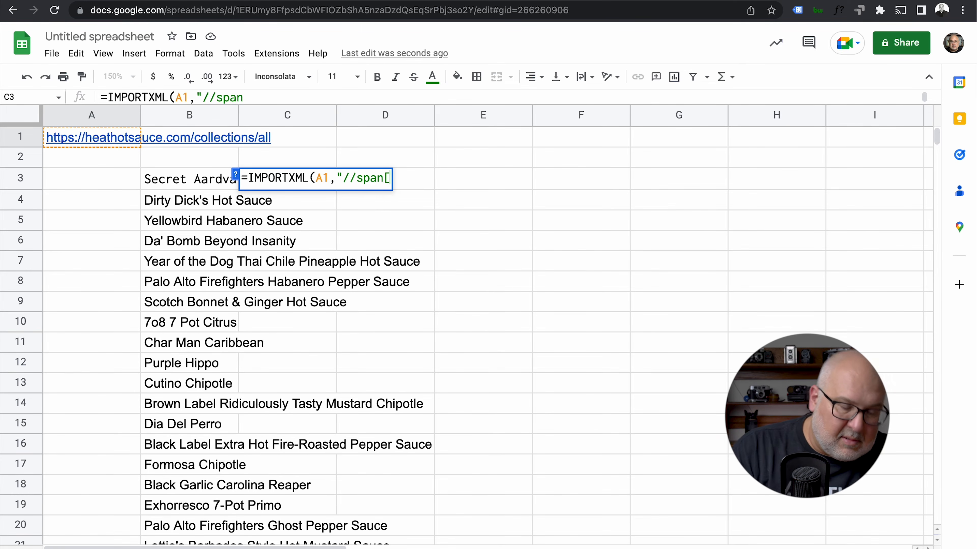
{"action": "type", "text": "[@class"}
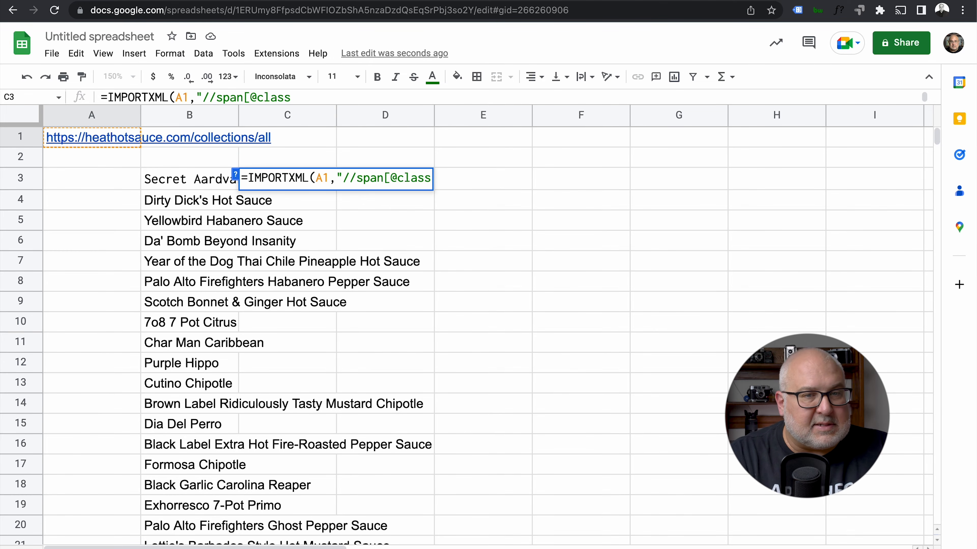
{"action": "type", "text": "="}
{"action": "type", "text": "'current"}
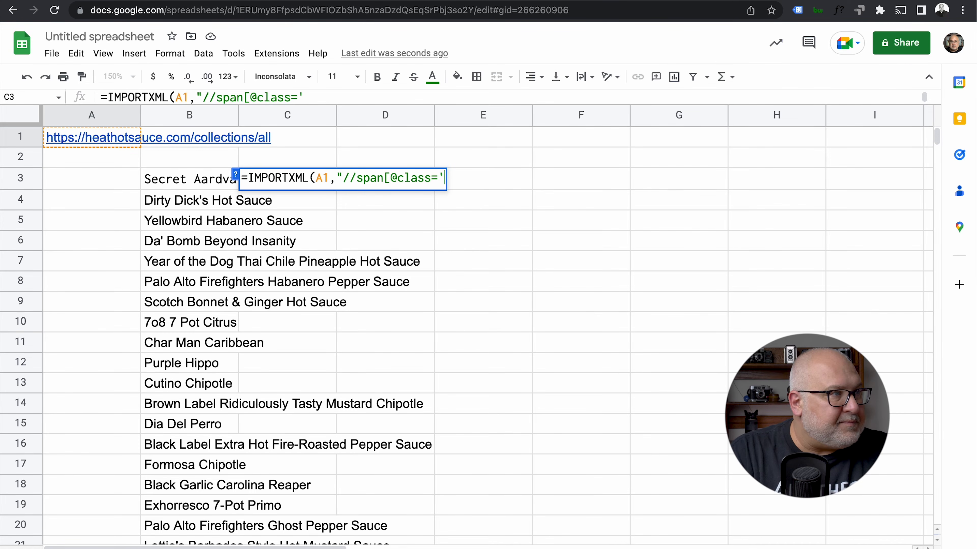
{"action": "type", "text": "_price'"}
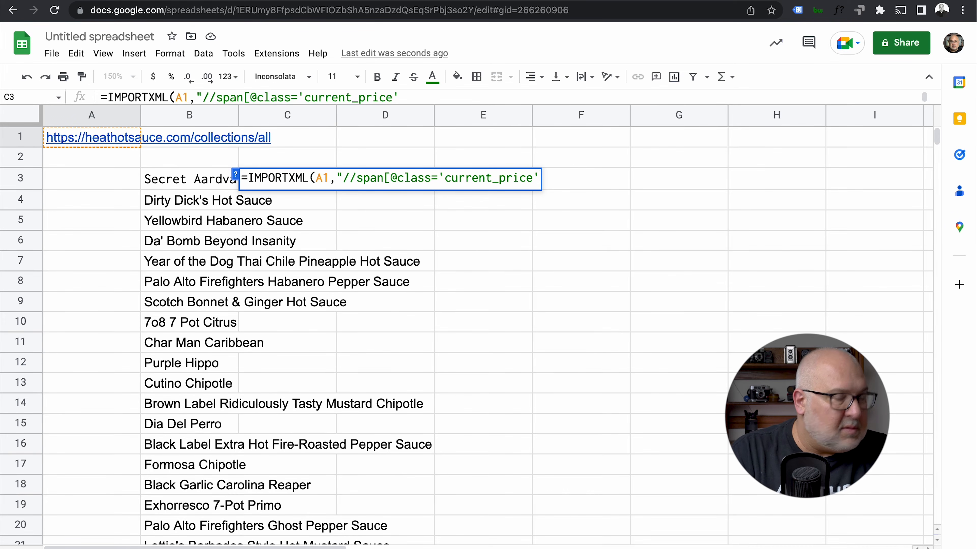
{"action": "type", "text": "]\")"}
{"action": "key", "text": "Return"}
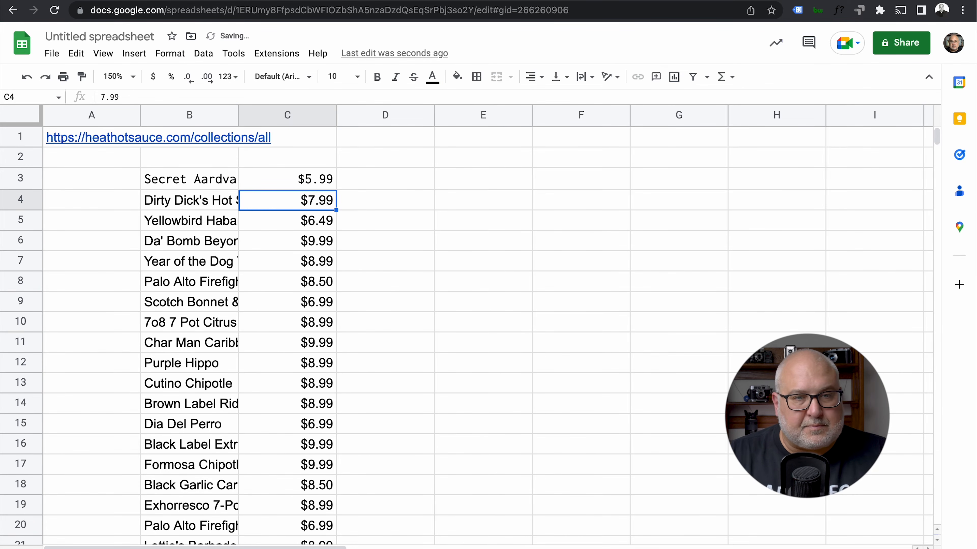
{"action": "left_click", "coordinate": [303, 178]}
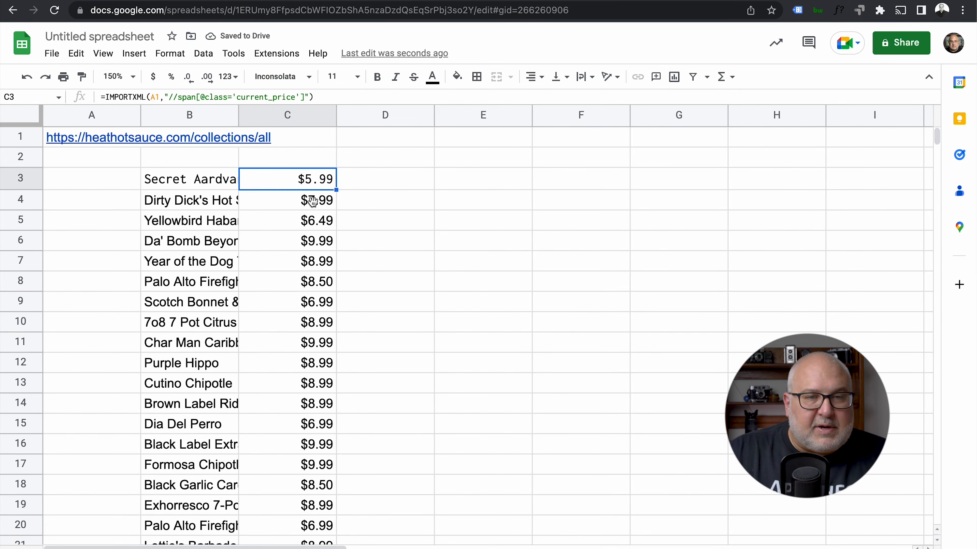
Step: Close the developer tools on the heathotsauce.com collection page, and widen column B in the spreadsheet to fit more of the product titles
{"action": "key", "text": "ctrl+Tab"}
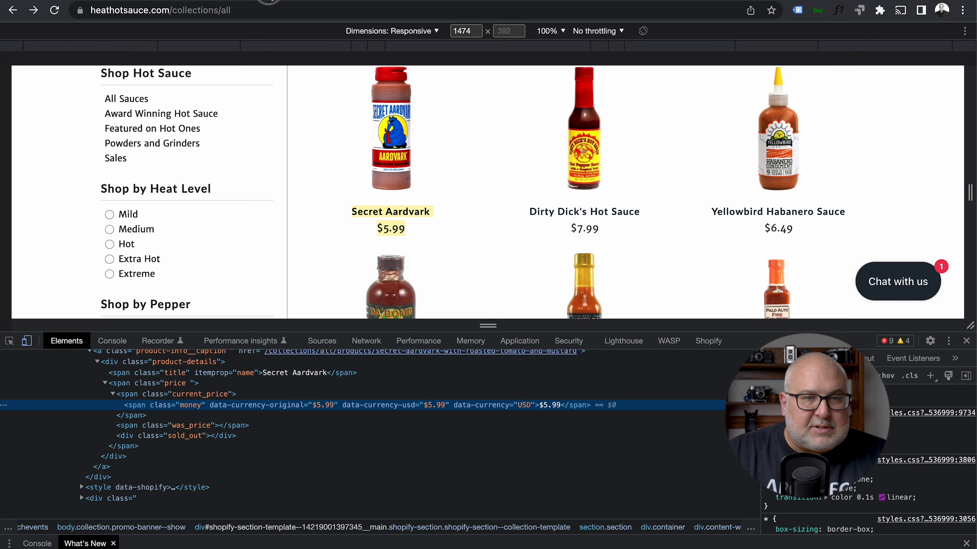
{"action": "left_click", "coordinate": [966, 341]}
{"action": "key", "text": "ctrl+shift+Tab"}
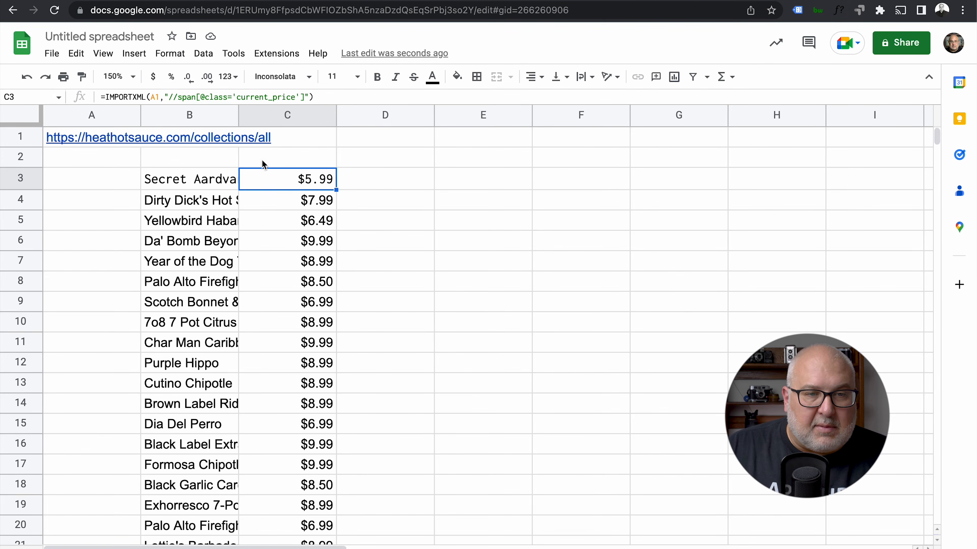
{"action": "left_click_drag", "start_coordinate": [239, 122], "coordinate": [355, 121]}
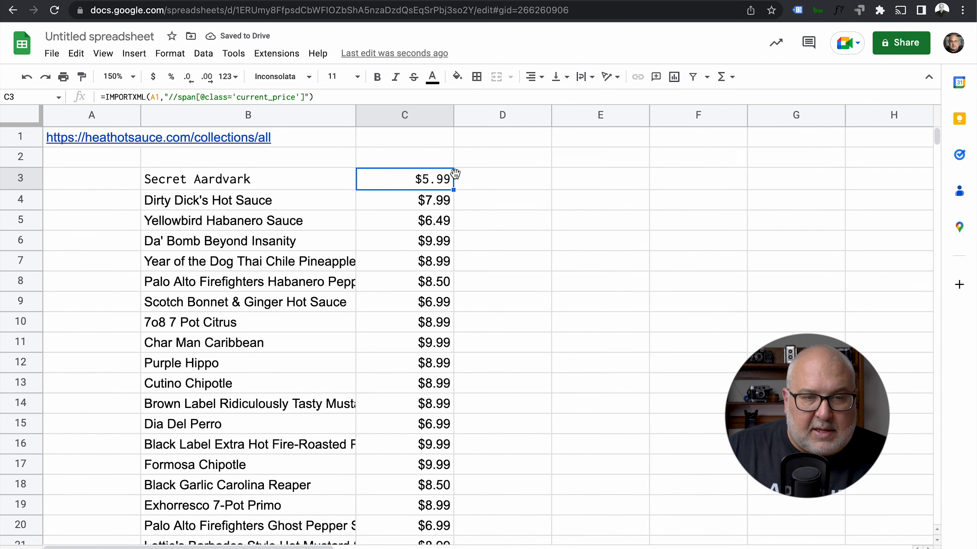
{"action": "left_click", "coordinate": [496, 185]}
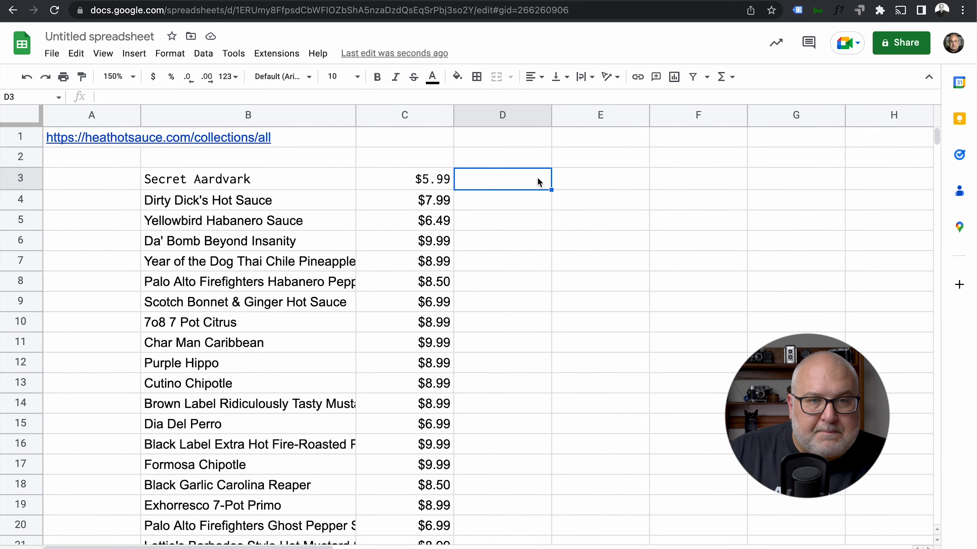
Step: Open the Secret Aardvark product page from the heathotsauce.com collection, inspect the HTML element holding its price, and close the developer tools
{"action": "key", "text": "ctrl+shift+Tab"}
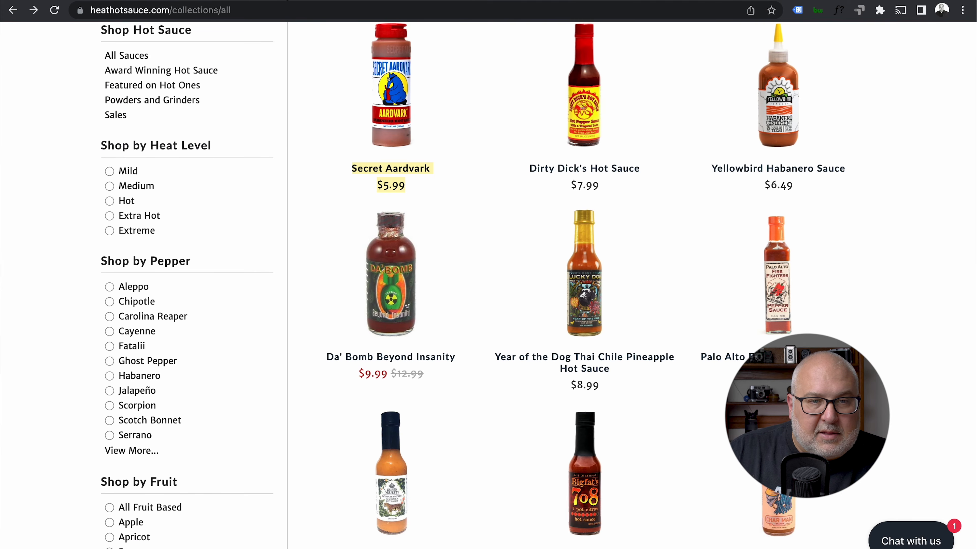
{"action": "left_click", "coordinate": [396, 87]}
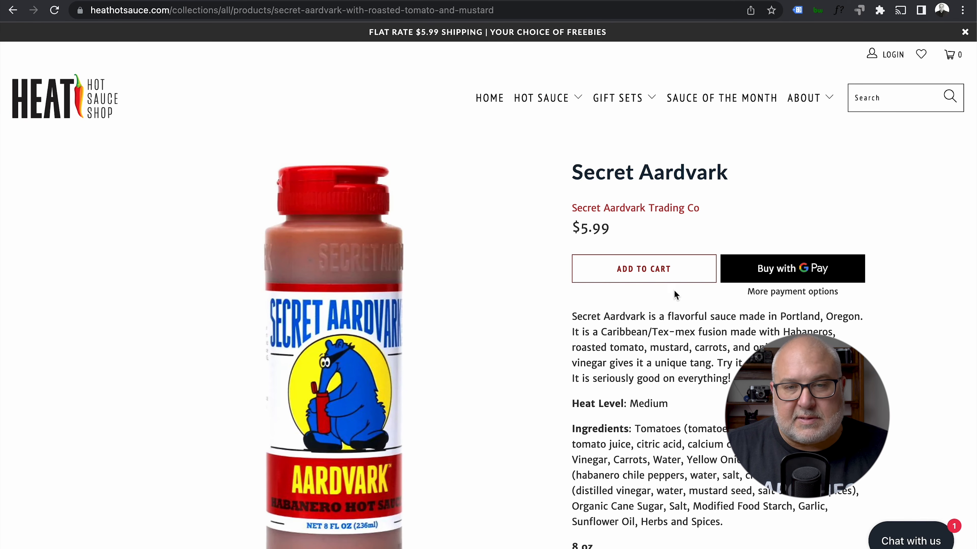
{"action": "right_click", "coordinate": [595, 228]}
{"action": "left_click", "coordinate": [512, 158]}
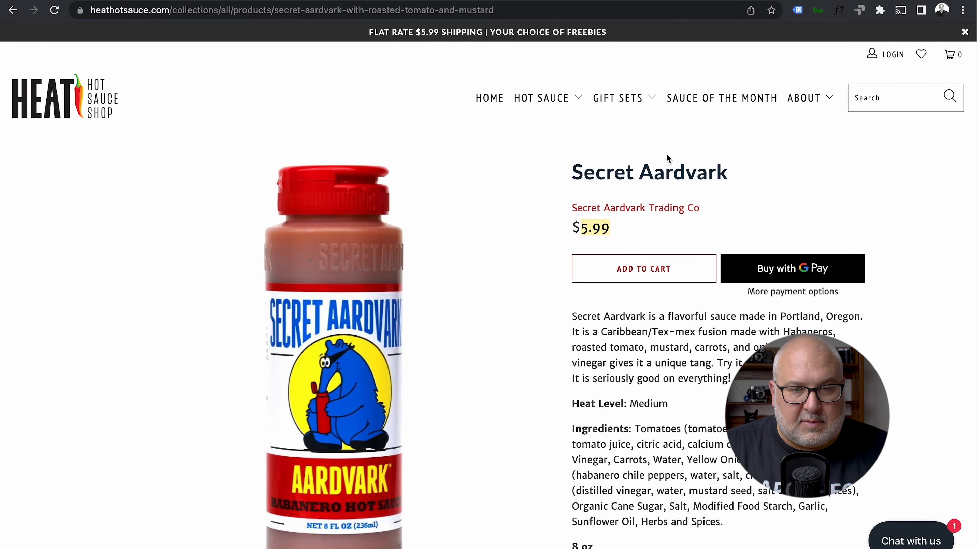
{"action": "right_click", "coordinate": [591, 226]}
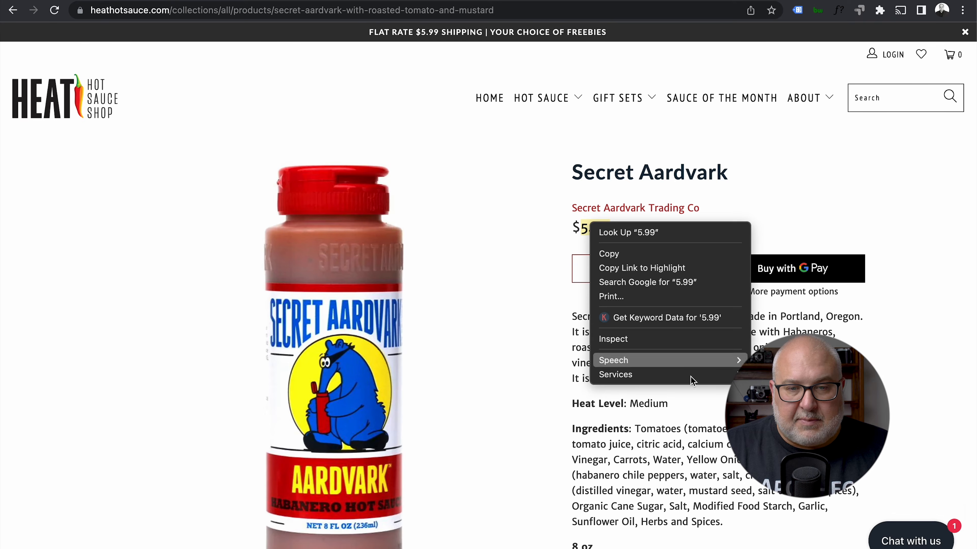
{"action": "left_click", "coordinate": [679, 340]}
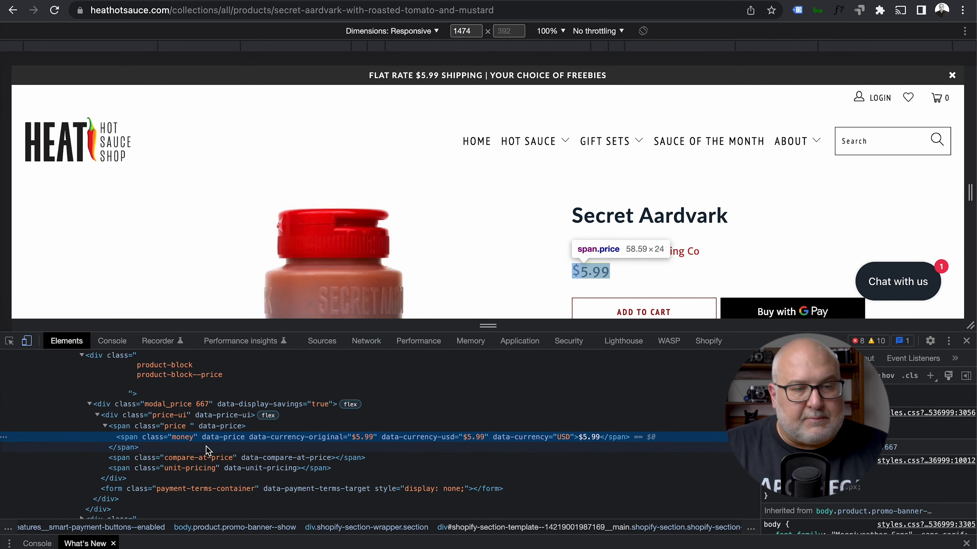
{"action": "left_click", "coordinate": [480, 196]}
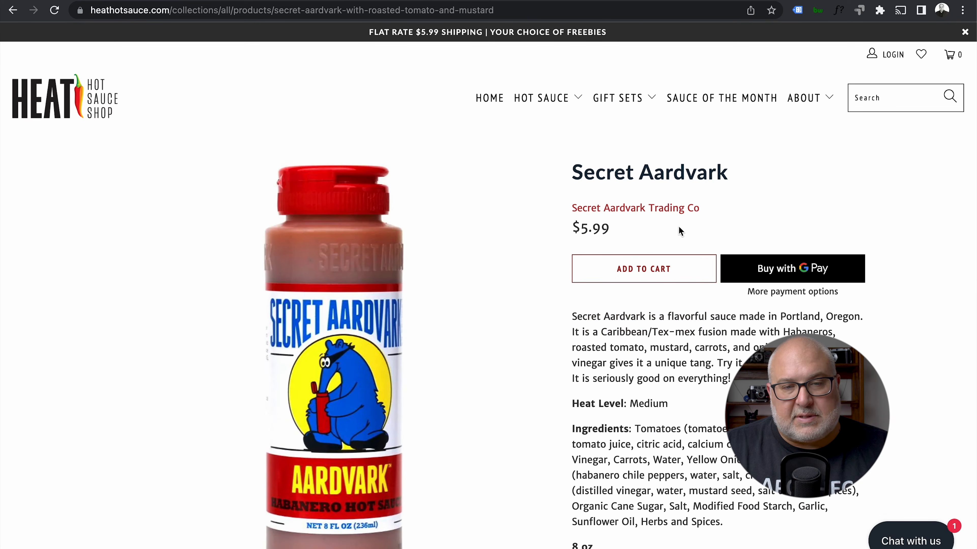
{"action": "left_click", "coordinate": [966, 341]}
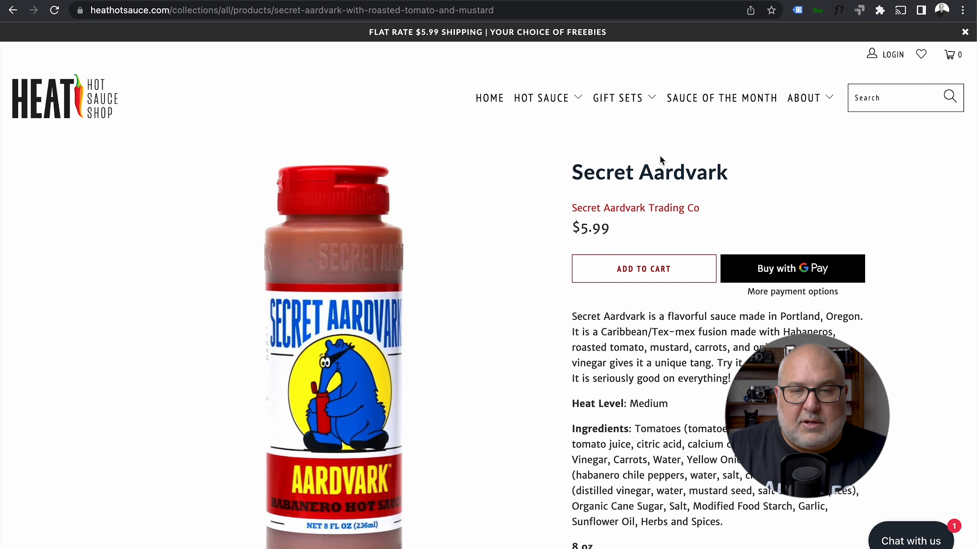
Step: Check the spreadsheet briefly, and look through the Secret Aardvark product page's description, related products and reviews for scrapable content
{"action": "left_click", "coordinate": [149, 0]}
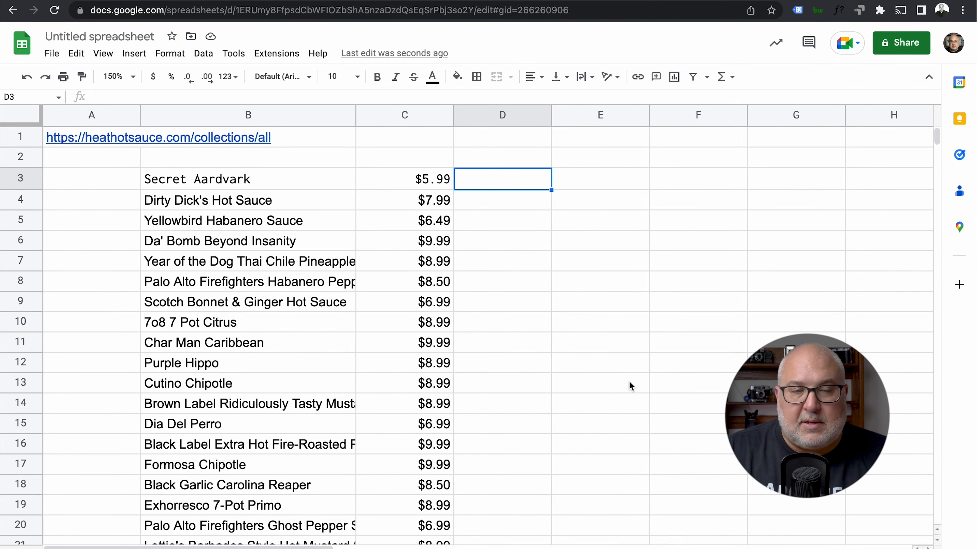
{"action": "left_click", "coordinate": [287, 0]}
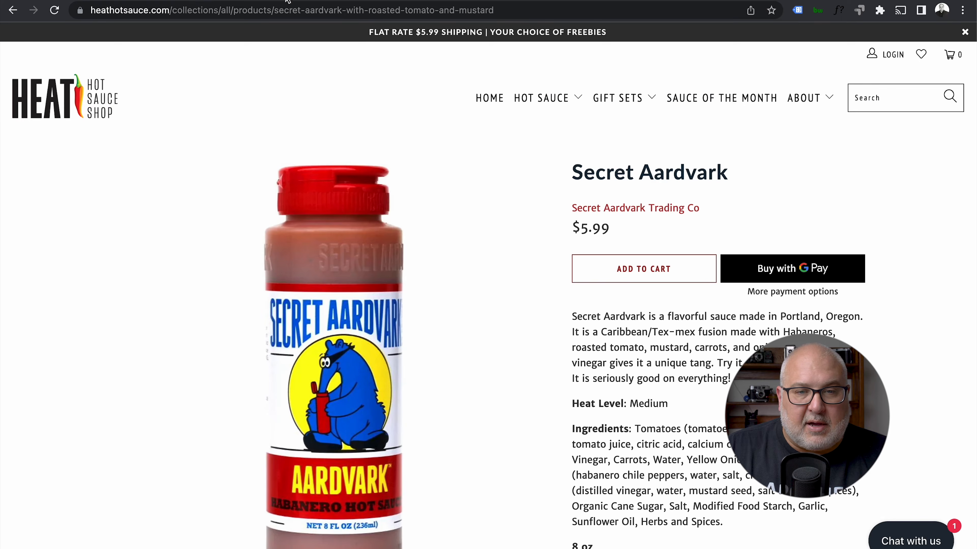
{"action": "scroll", "coordinate": [668, 244], "scroll_direction": "down", "scroll_amount": 11}
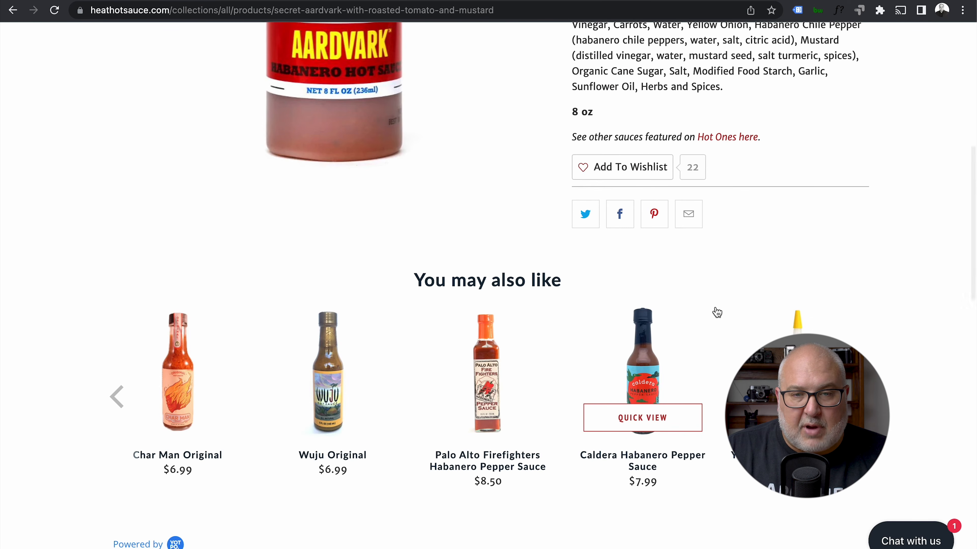
{"action": "scroll", "coordinate": [718, 311], "scroll_direction": "down", "scroll_amount": 5}
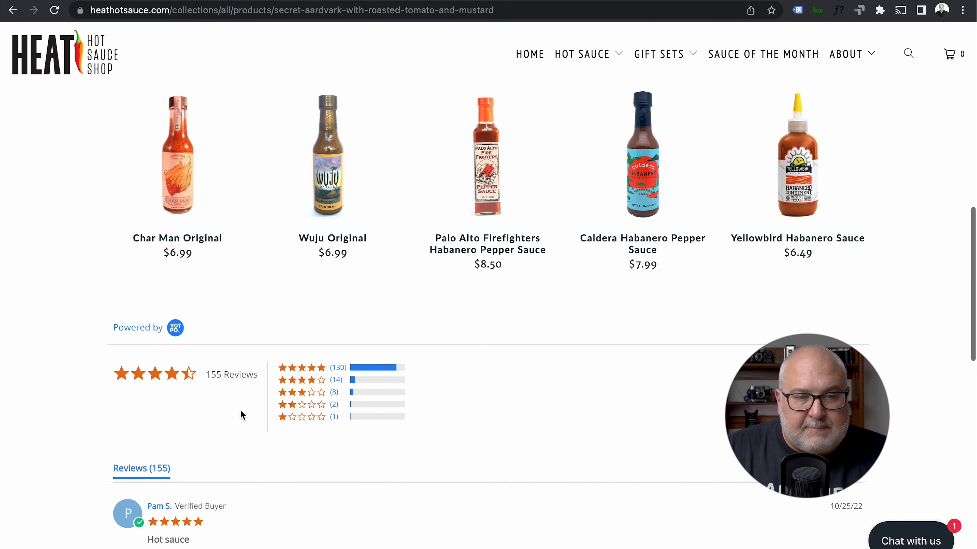
{"action": "scroll", "coordinate": [653, 400], "scroll_direction": "up", "scroll_amount": 9}
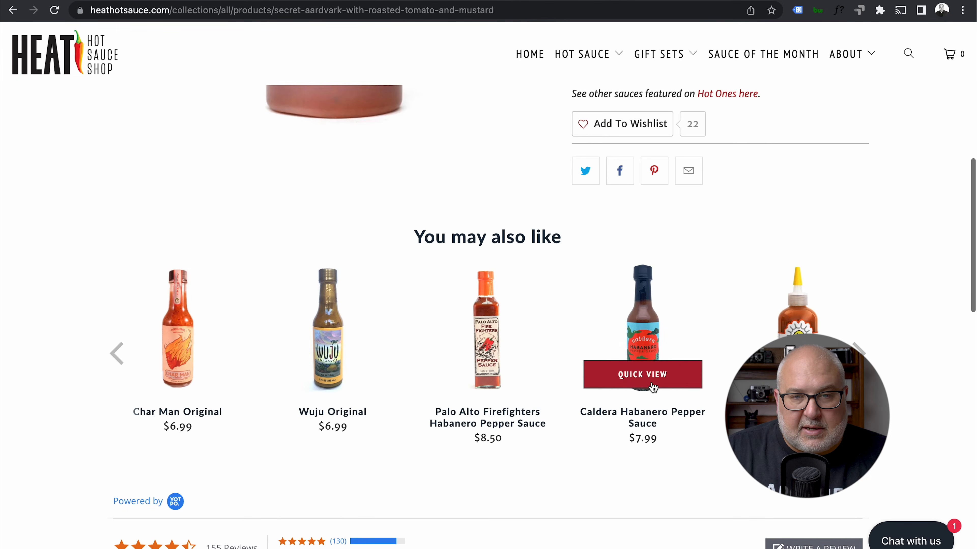
{"action": "scroll", "coordinate": [654, 387], "scroll_direction": "up", "scroll_amount": 5}
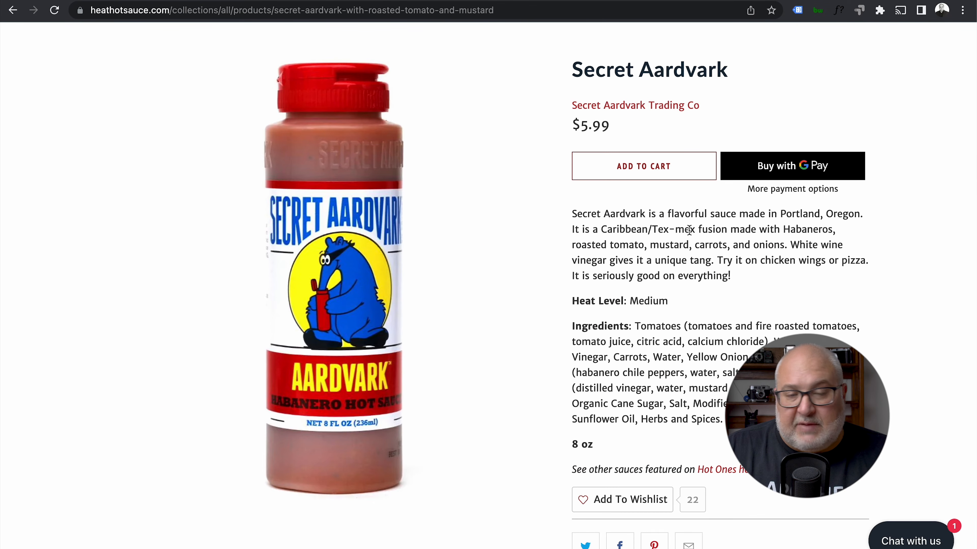
Step: Inspect the HTML of the Secret Aardvark description, expand its first paragraph to read the text, and close the developer tools
{"action": "right_click", "coordinate": [574, 213]}
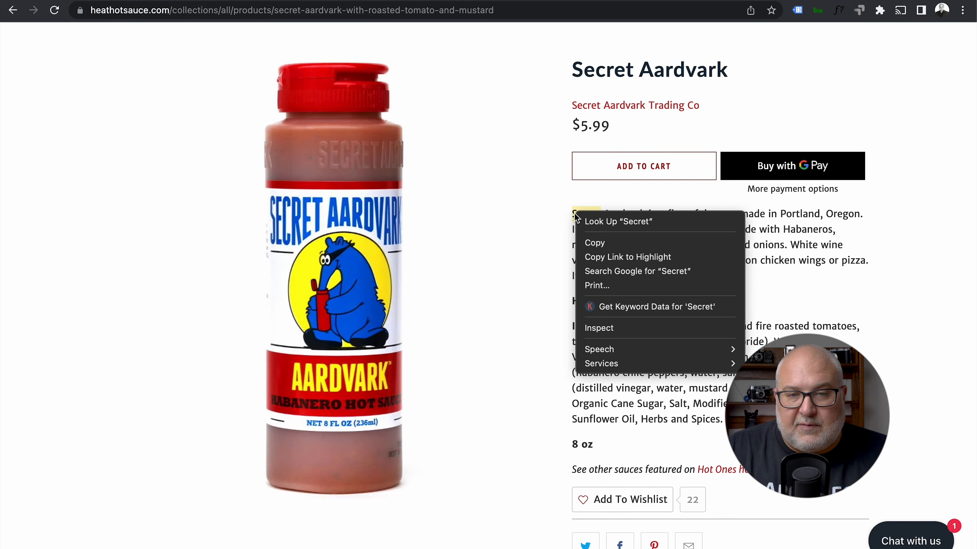
{"action": "left_click", "coordinate": [654, 328]}
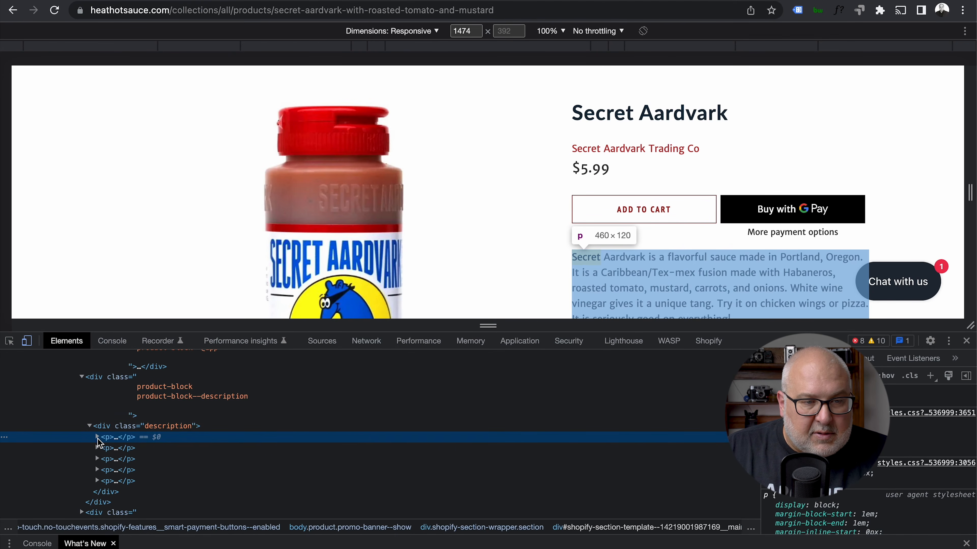
{"action": "left_click", "coordinate": [97, 437]}
{"action": "scroll", "coordinate": [338, 475], "scroll_direction": "down", "scroll_amount": 2}
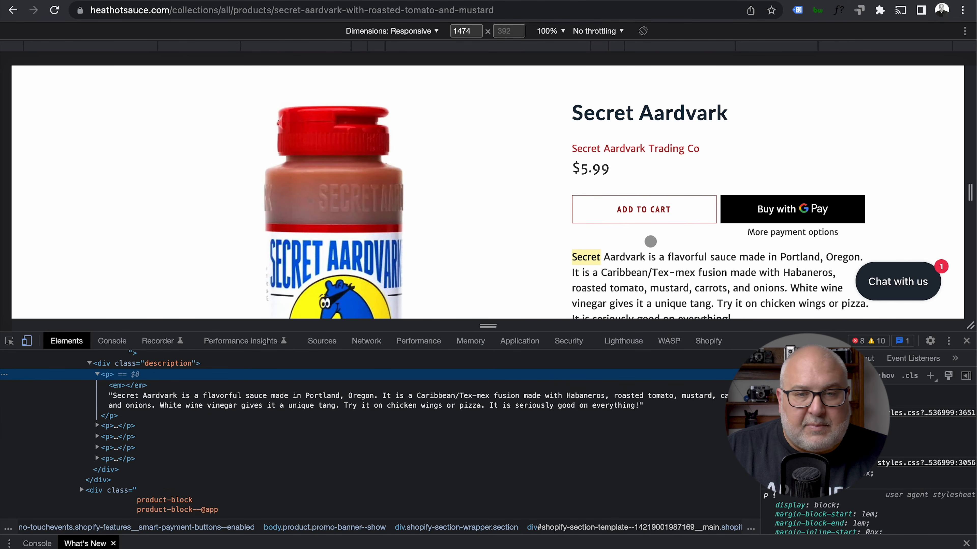
{"action": "left_click", "coordinate": [966, 341]}
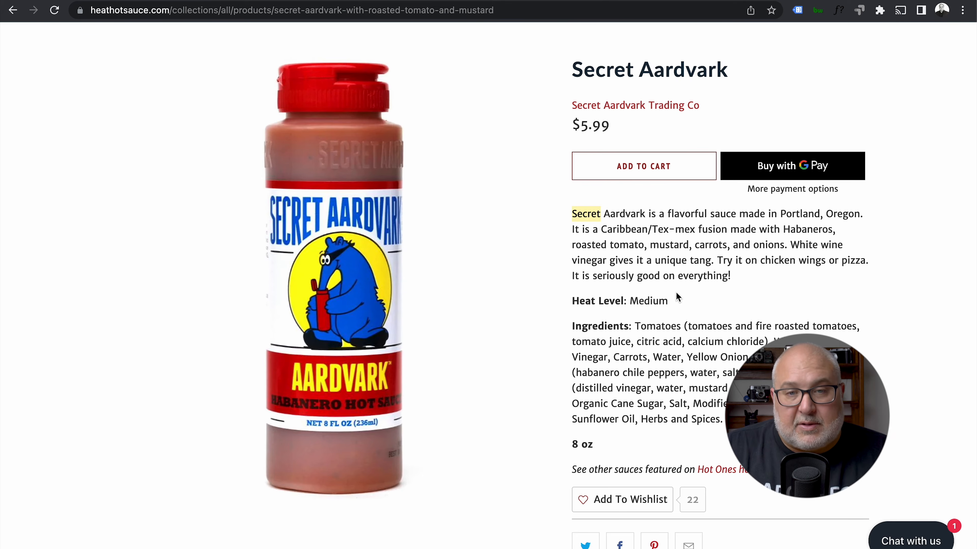
{"action": "scroll", "coordinate": [661, 304], "scroll_direction": "up", "scroll_amount": 2}
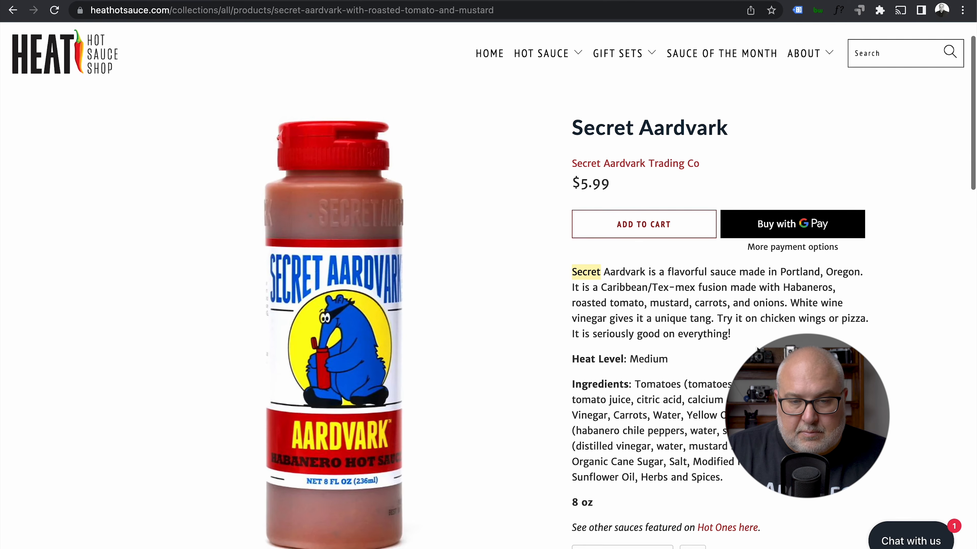
{"action": "scroll", "coordinate": [756, 348], "scroll_direction": "down", "scroll_amount": 3}
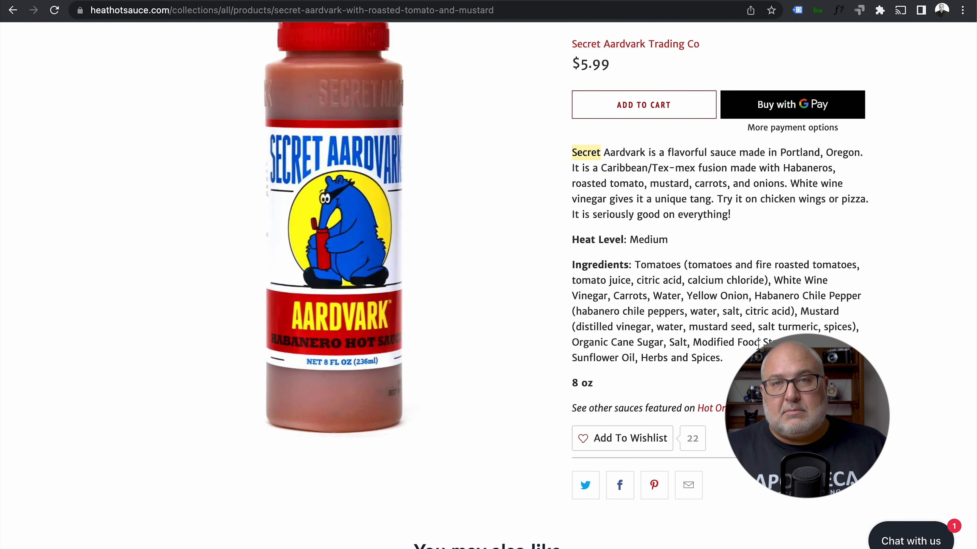